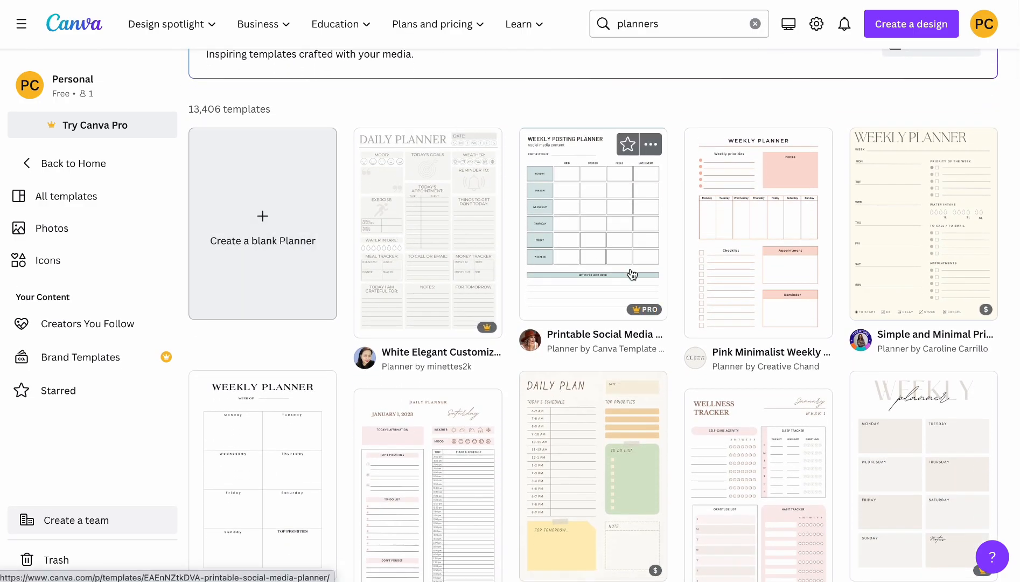
Open the preview of the Printable Social Media Planner template as a reference.
scroll(498, 464, "down", 1)
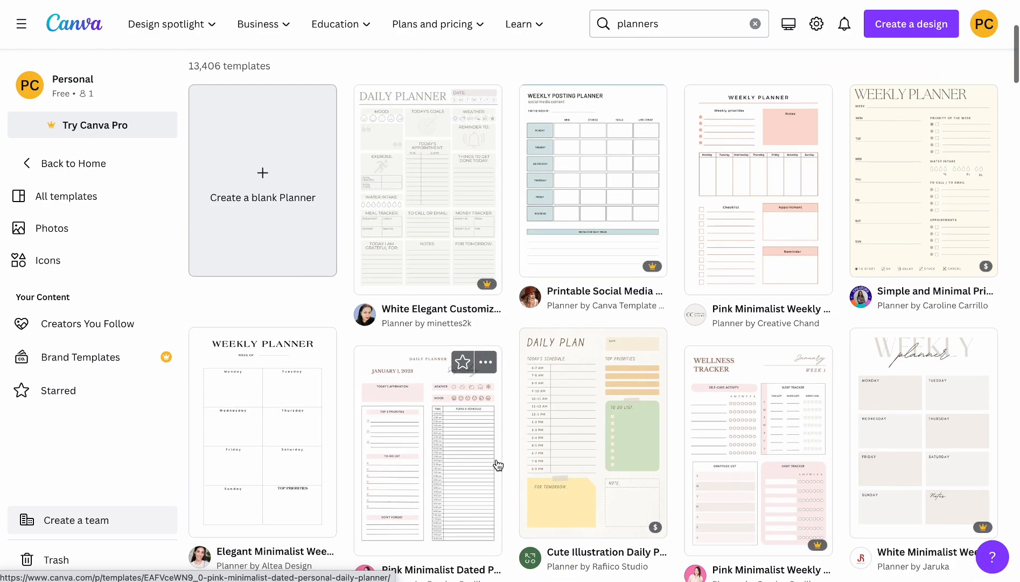
left_click(614, 216)
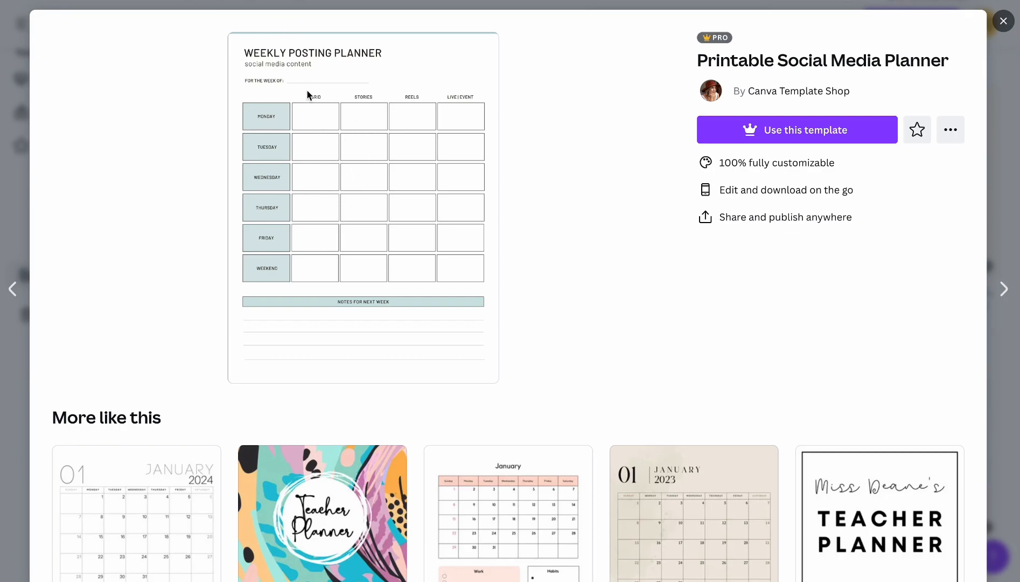
Open the Canva home page in a new browser tab.
key("super+t")
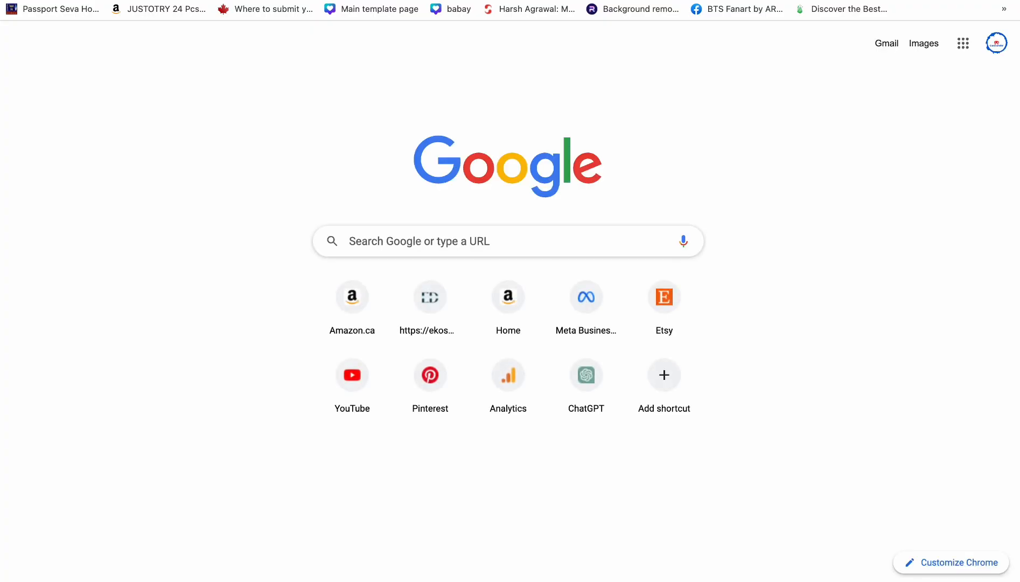
type("c")
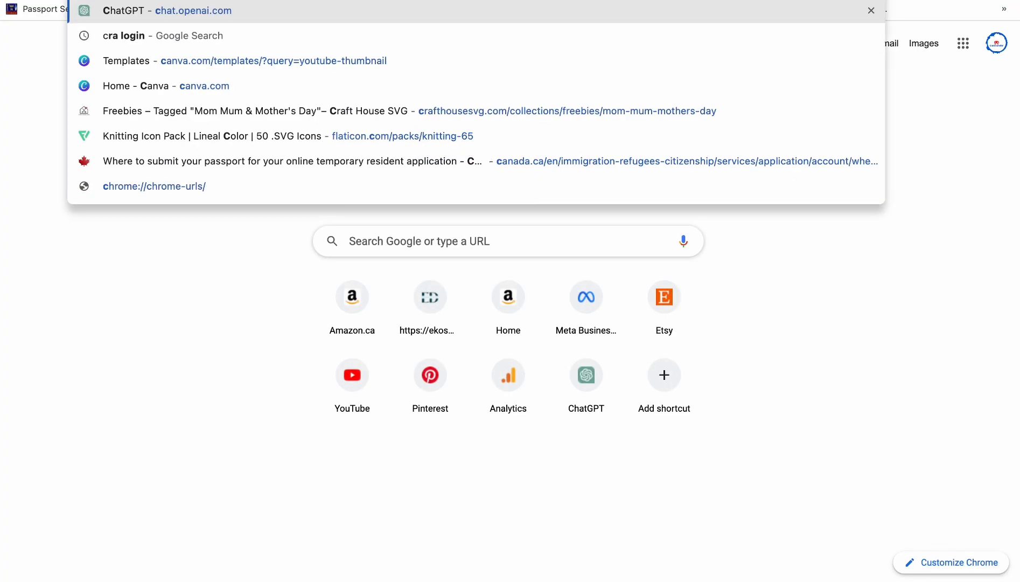
type("anv")
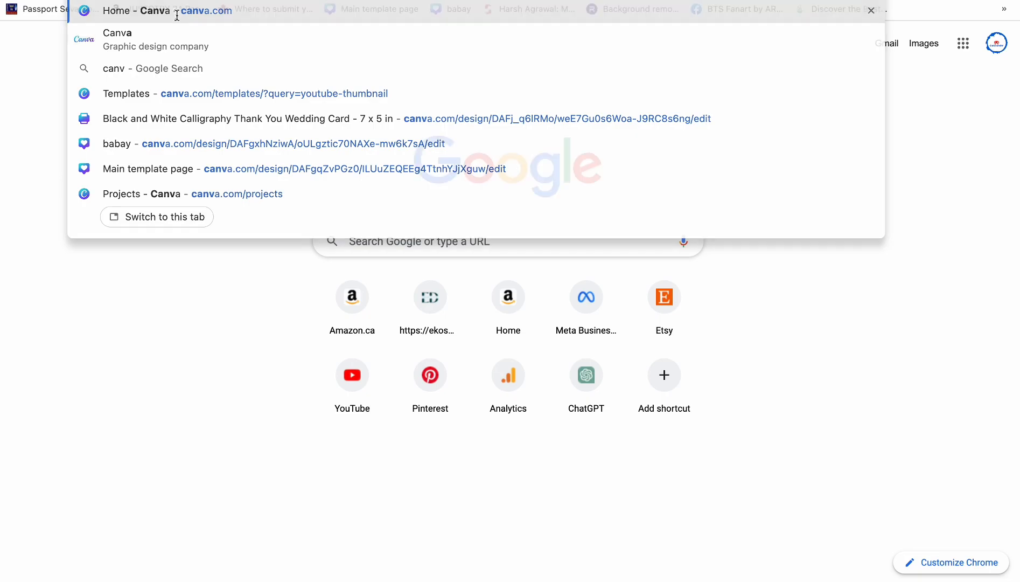
key("Return")
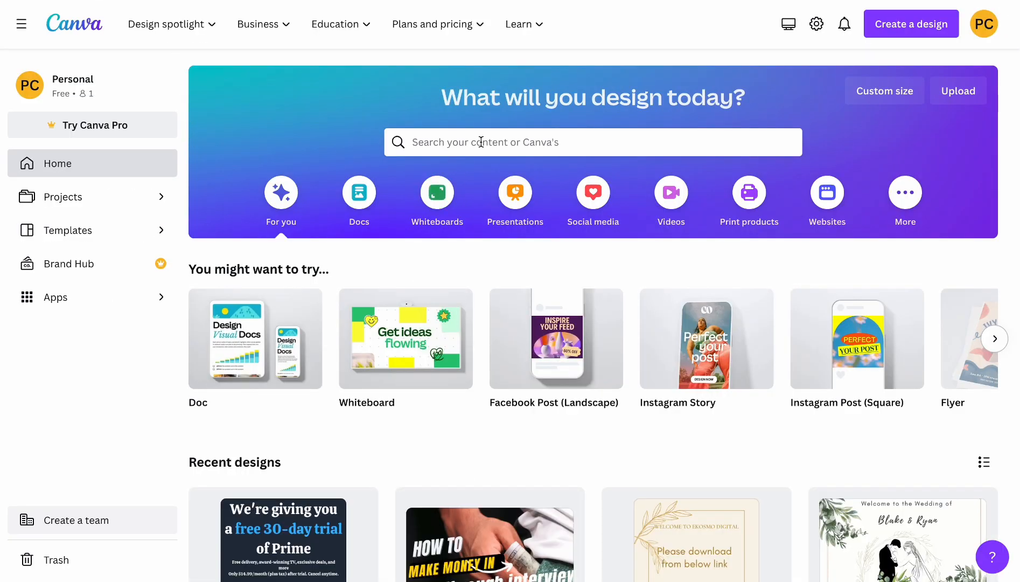
Search the templates for "planner" and start a blank planner design.
left_click(473, 145)
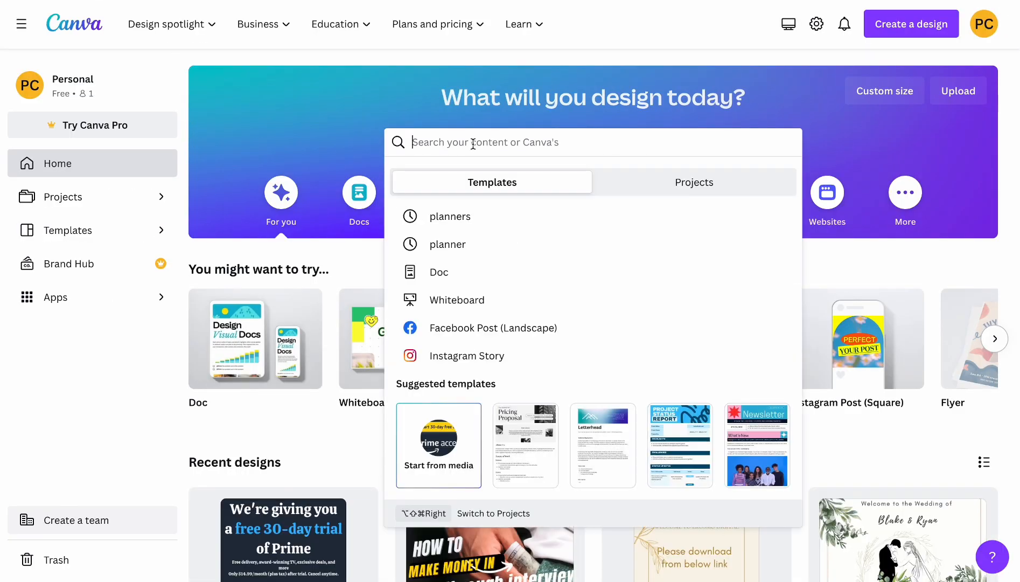
type("planner")
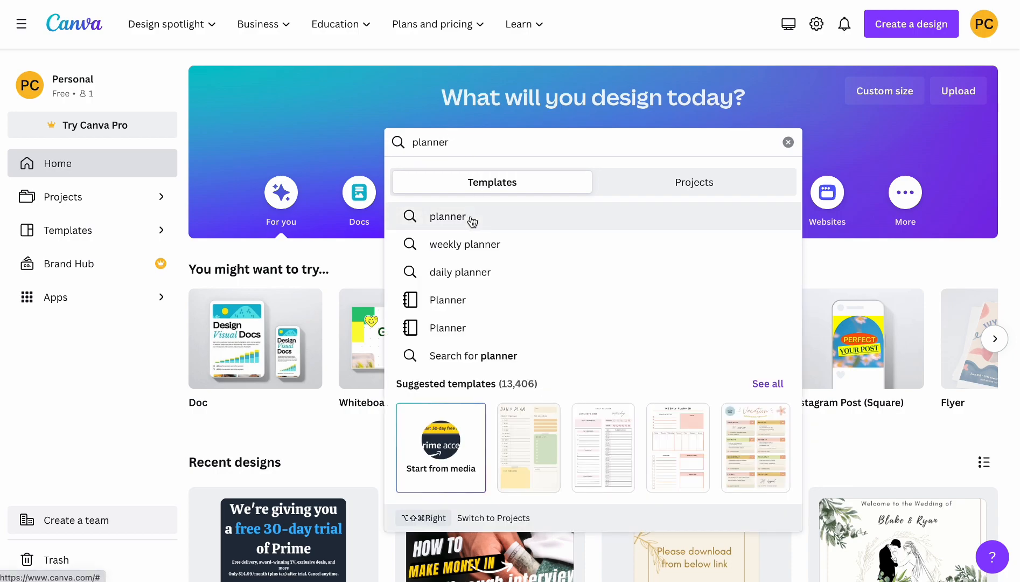
left_click(447, 216)
left_click(278, 372)
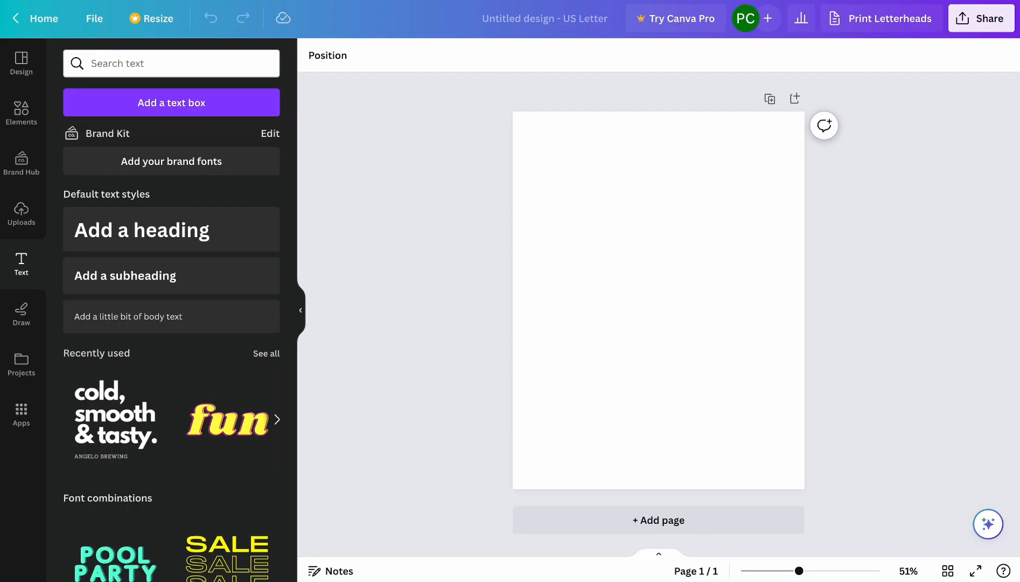
Add a text box to the page reading "Weekly Posting Planner".
left_click(227, 106)
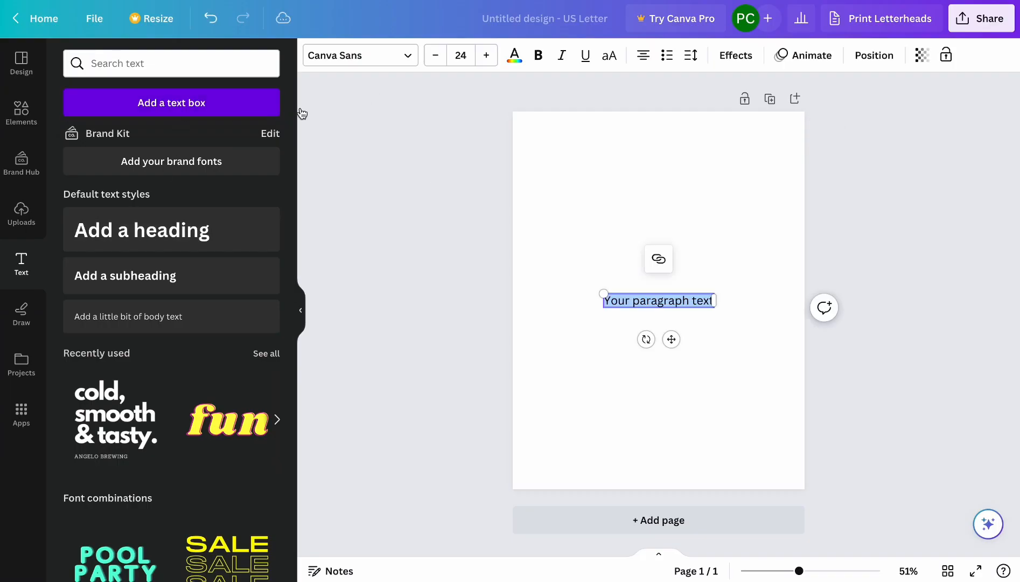
type("Wee")
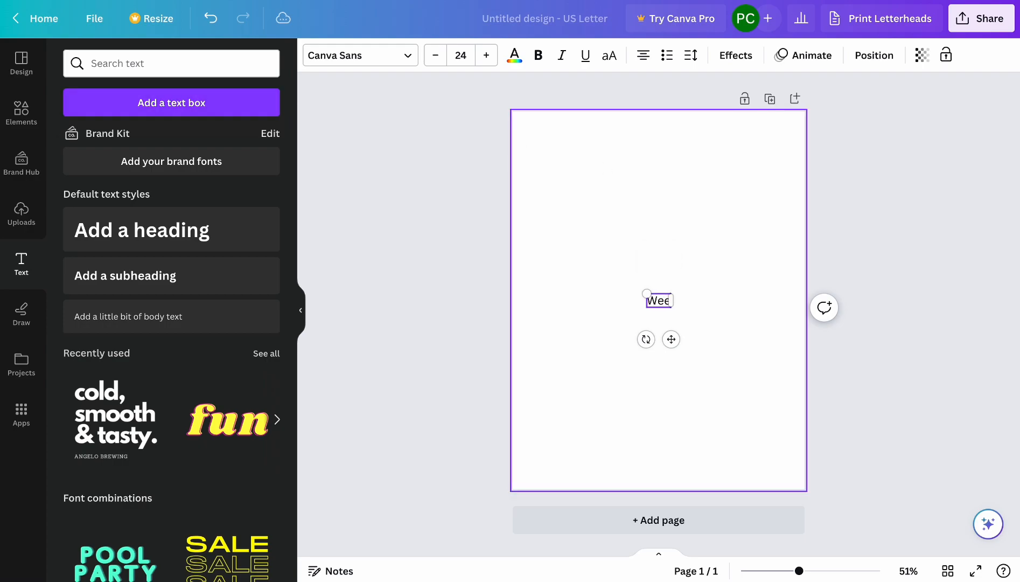
type("kly Postin")
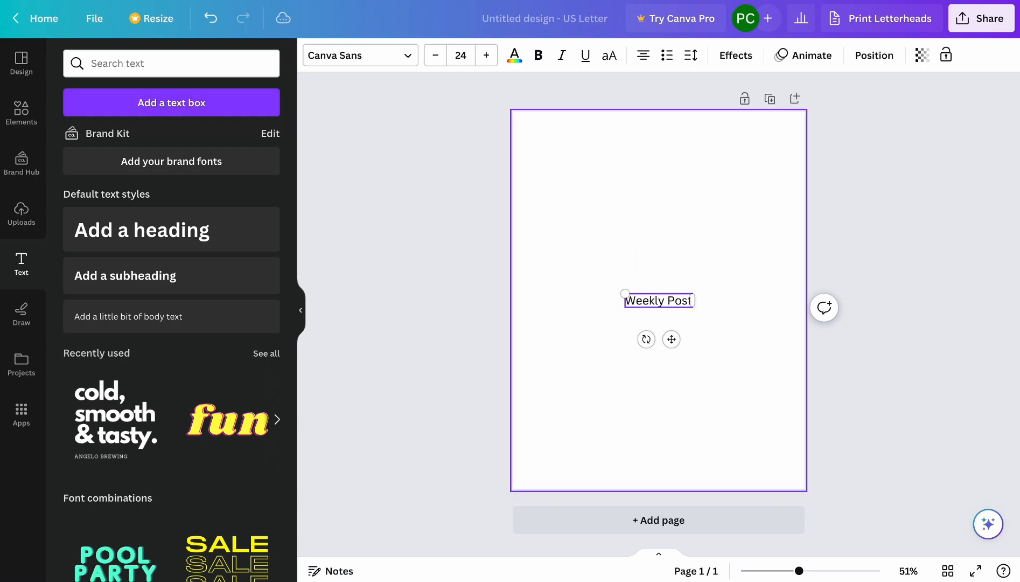
type("g Planner")
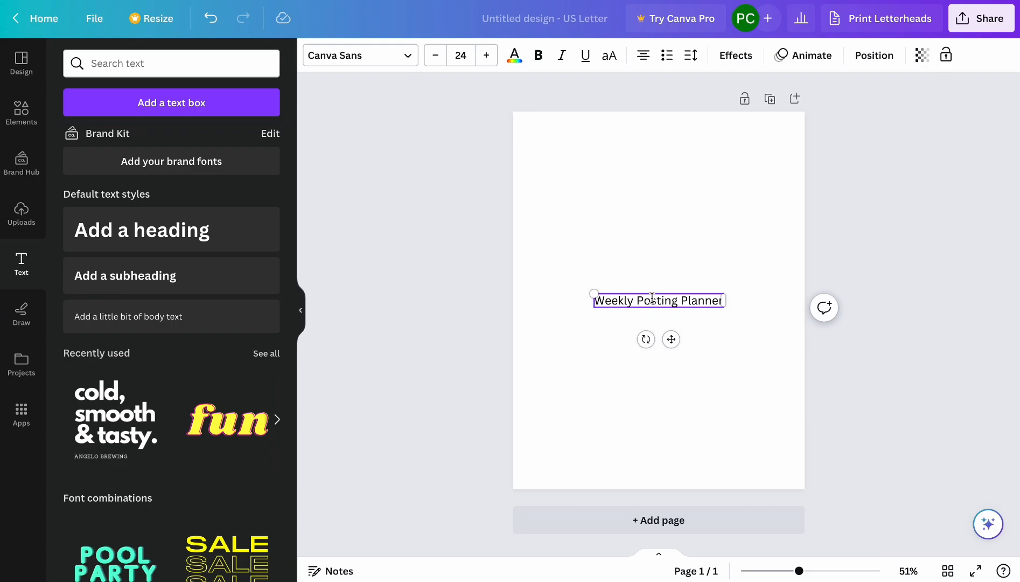
Convert the title to uppercase and move it to the upper-left corner of the page.
triple_click(652, 297)
left_click(609, 55)
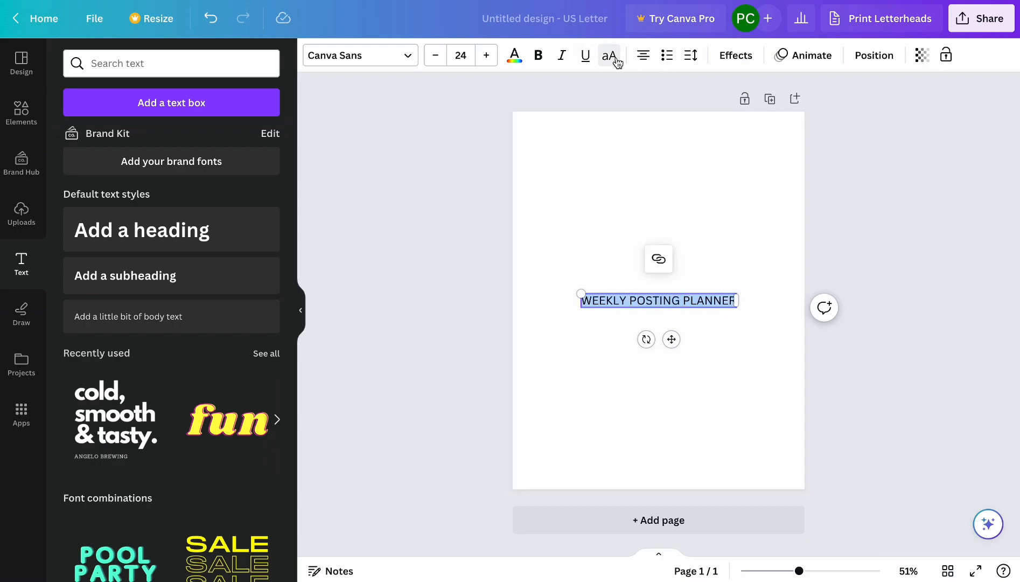
left_click(801, 442)
left_click(665, 298)
left_click_drag(665, 298, 619, 134)
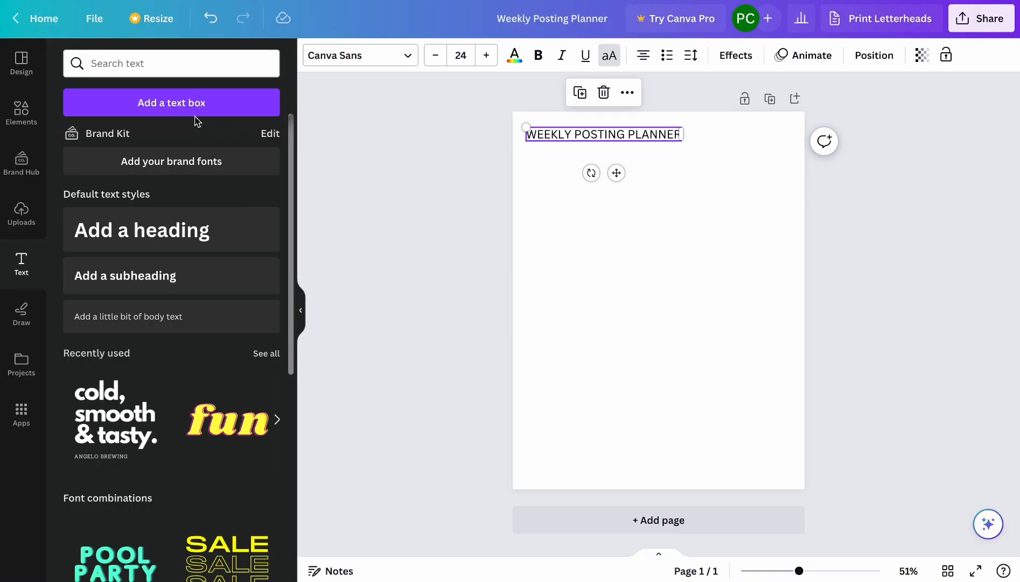
Add a second text box reading "social media content" directly under the title.
left_click(191, 111)
type("s")
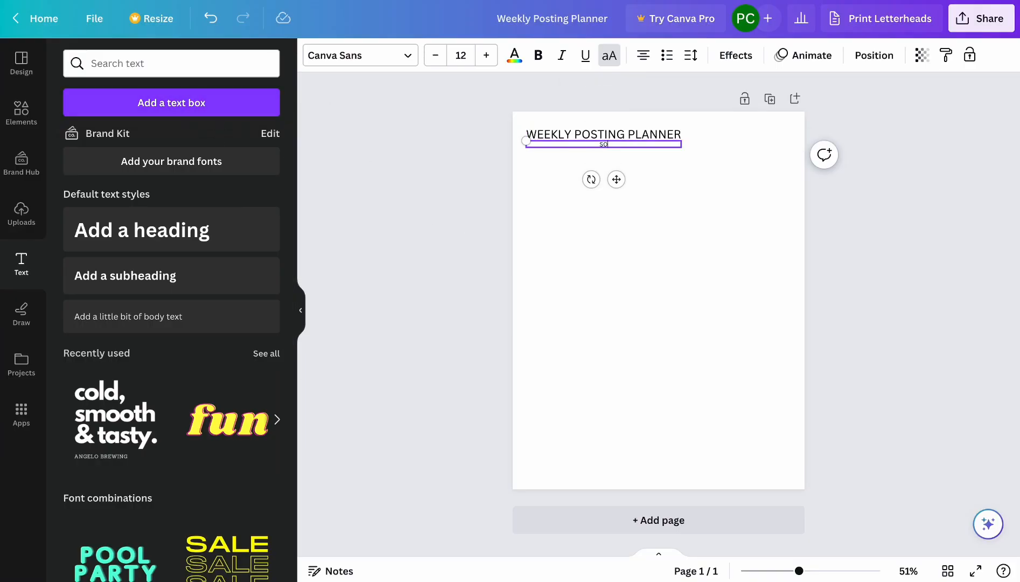
type("ocial media content")
left_click(575, 278)
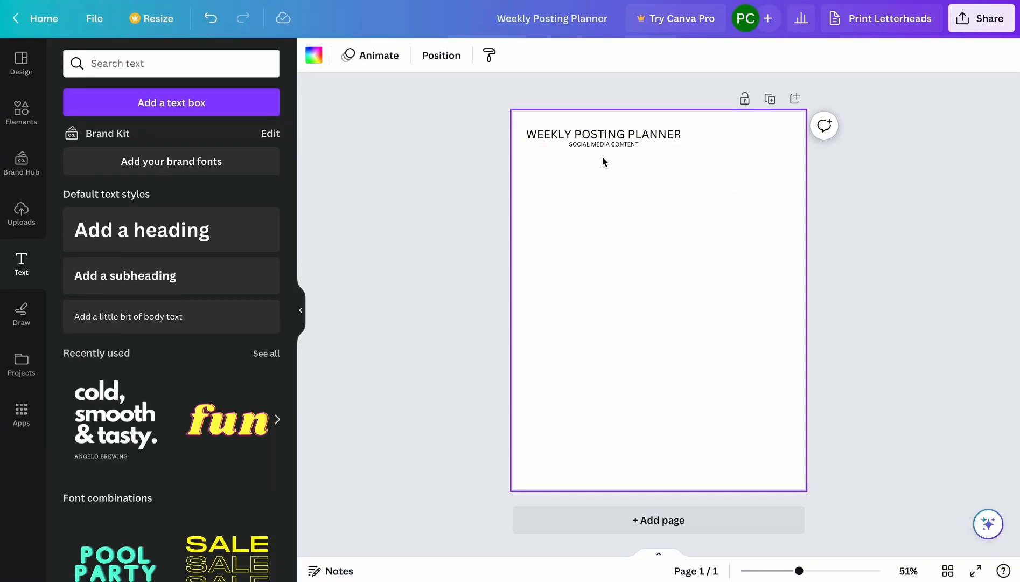
Shift the social media content subtitle left so its text lines up with the start of the title.
left_click(603, 144)
left_click_drag(603, 145, 560, 145)
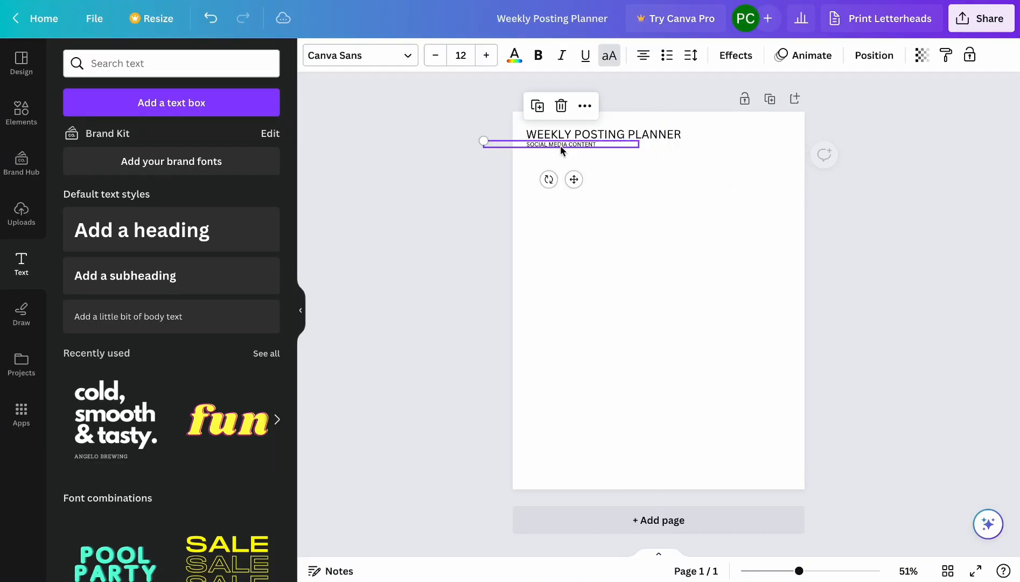
left_click(668, 220)
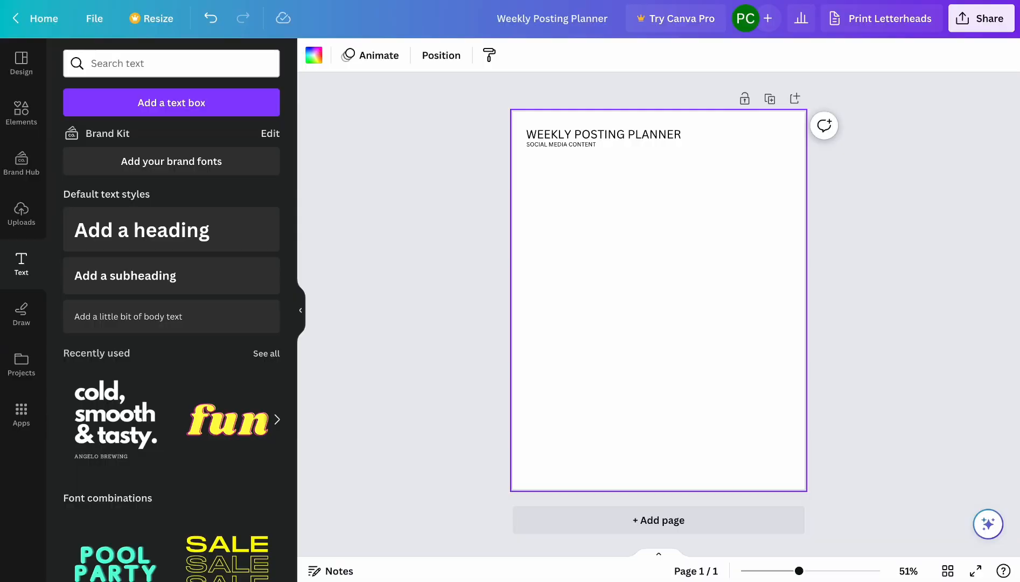
Duplicate the subtitle a little below itself and replace the copy's text with "FOR THE WEEK OF :" followed by a long underscore line.
left_click(588, 144)
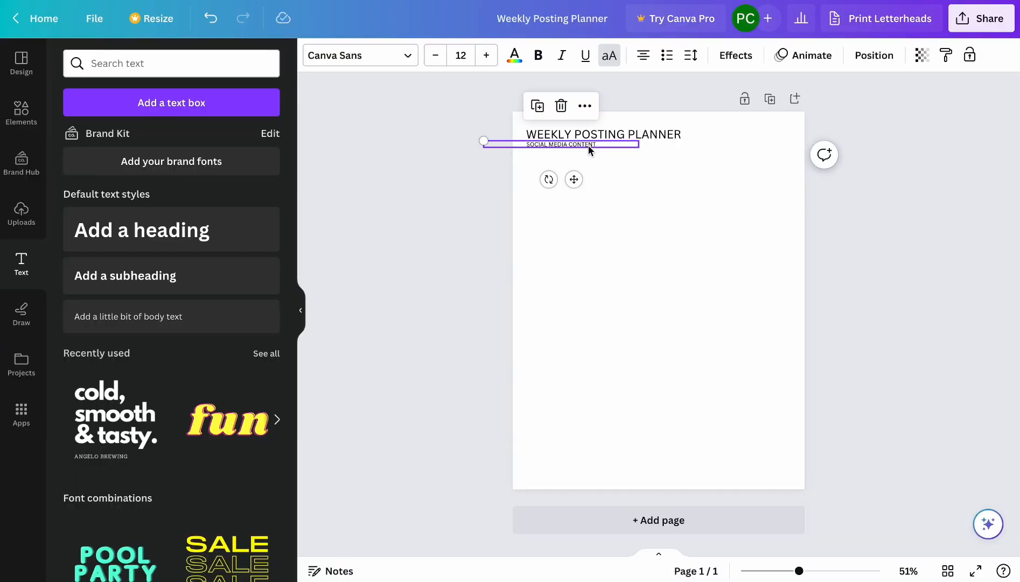
left_click_drag(606, 145, 590, 170)
double_click(590, 171)
key("BackSpace")
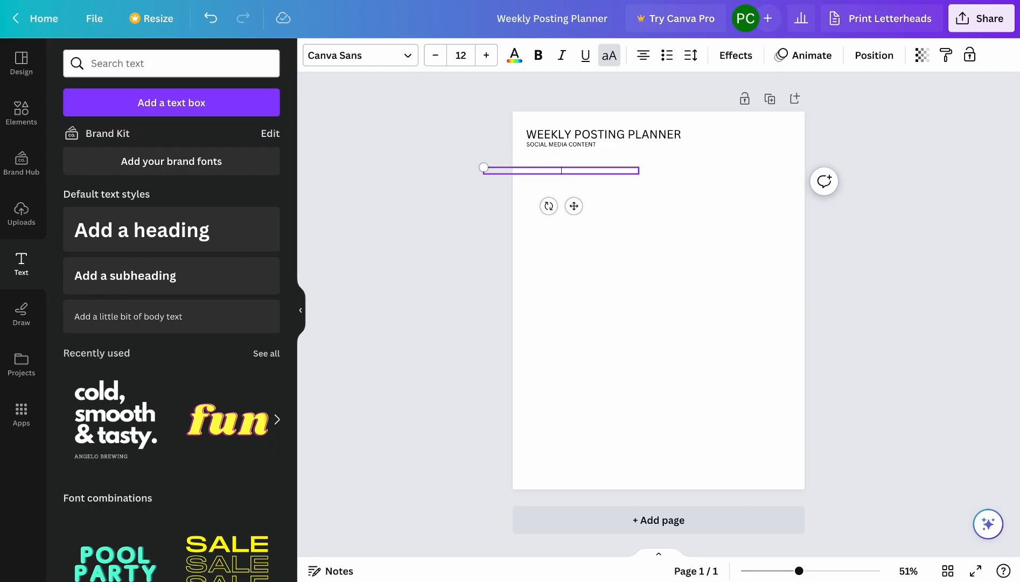
type("FOR THE WEEK OF : __________________________________")
left_click(638, 197)
Shift the week line horizontally so it starts near the left edge of the title.
left_click_drag(596, 172, 622, 172)
left_click(650, 194)
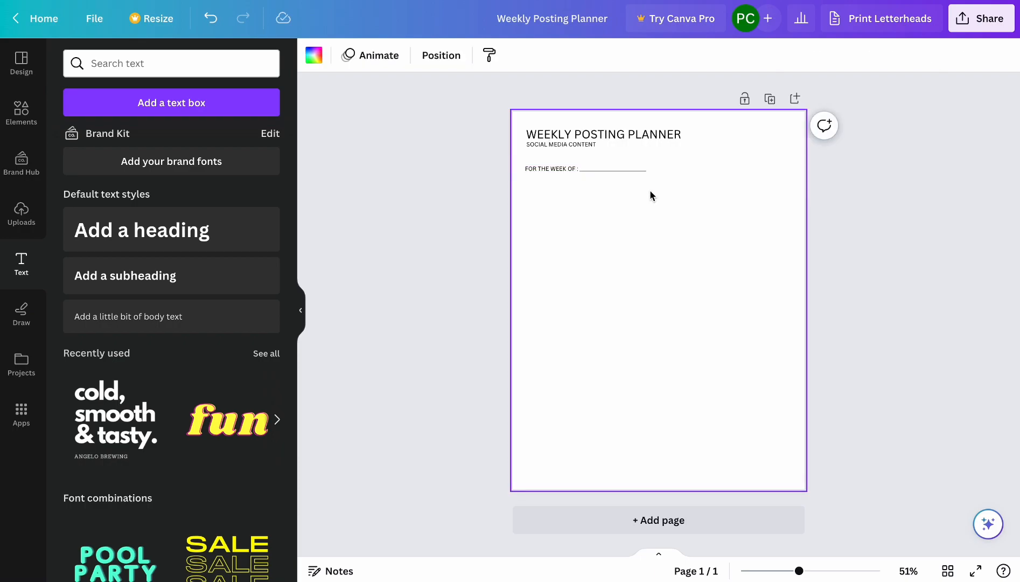
left_click_drag(558, 172, 565, 173)
left_click(670, 209)
Check the reference template, then add a square shape, place it below the week line at the page's left and shrink it to cell size.
key("ctrl+Tab")
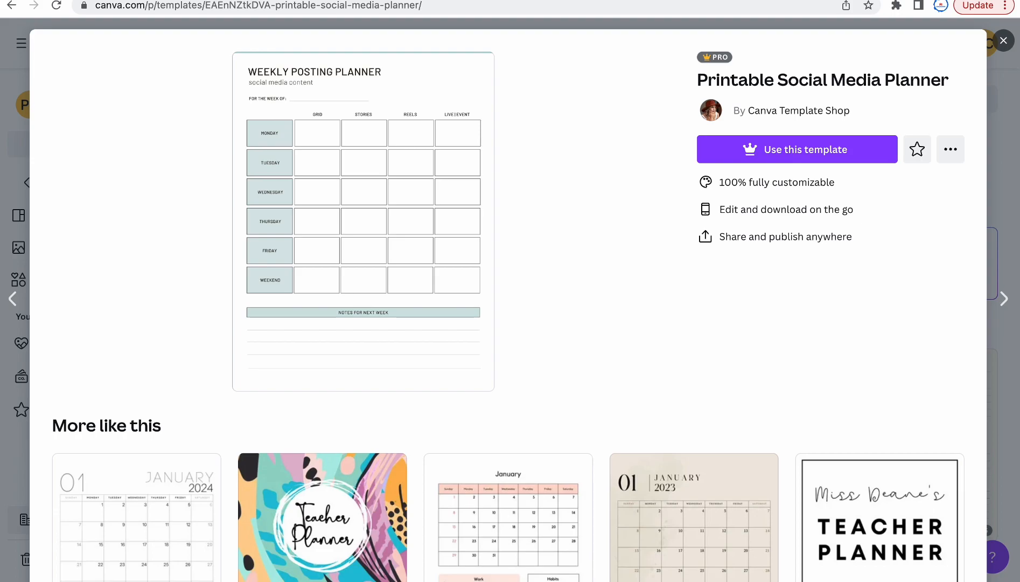
key("ctrl+shift+Tab")
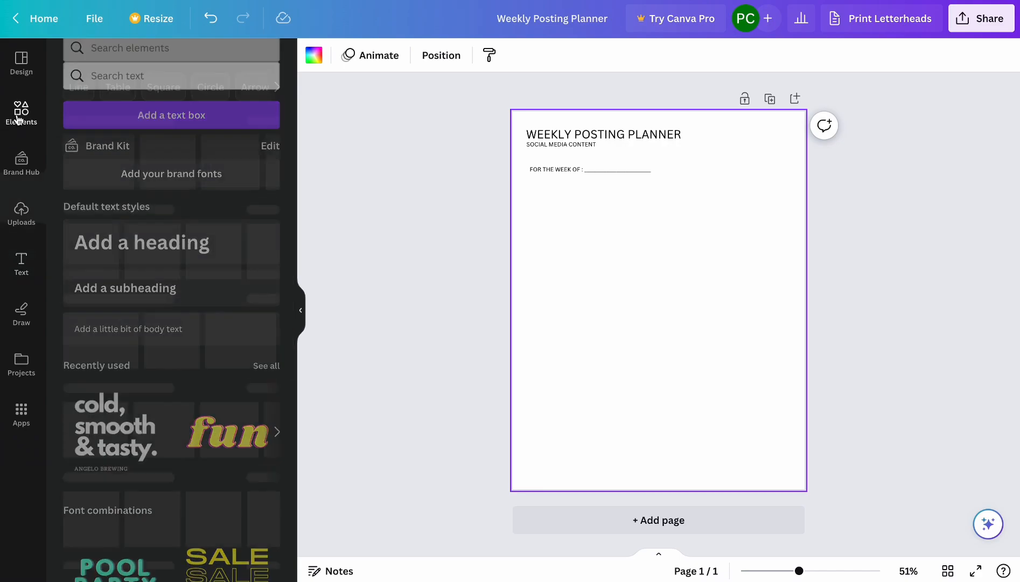
left_click(19, 110)
left_click(95, 273)
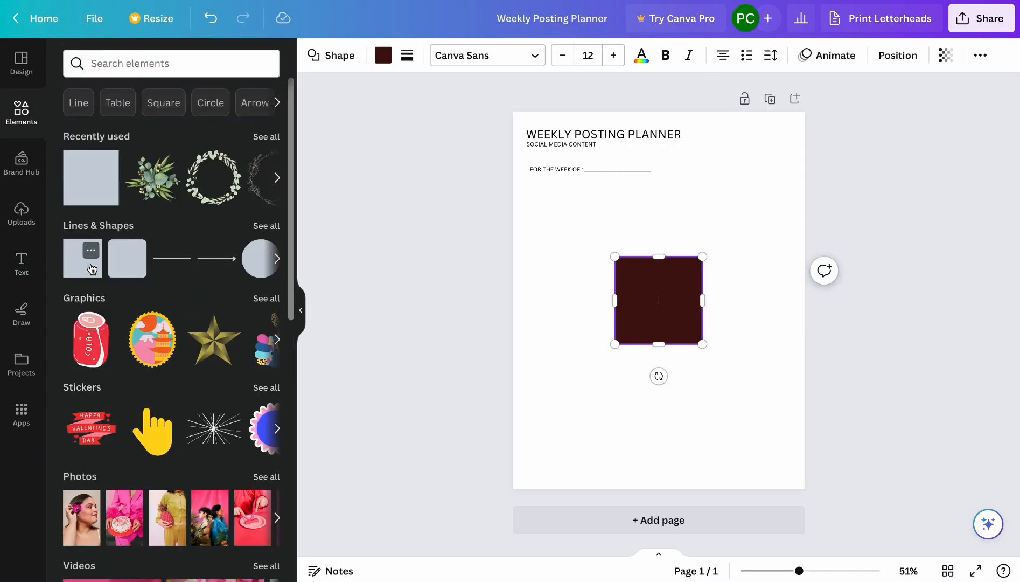
left_click_drag(650, 287, 560, 219)
left_click_drag(614, 285, 571, 242)
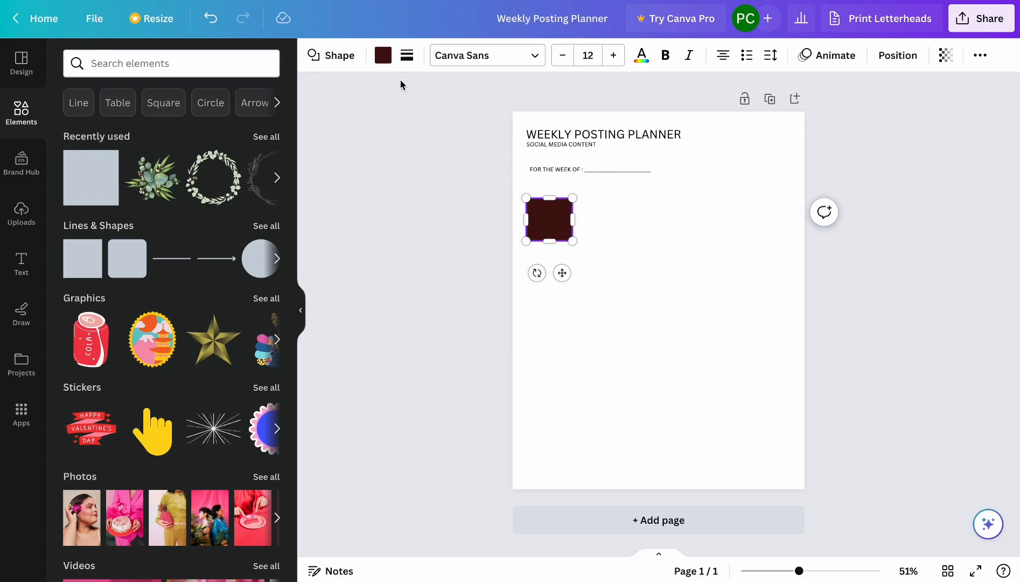
Try white, turquoise and the brand kit's dark brown as the square's fill.
left_click(382, 55)
left_click(227, 135)
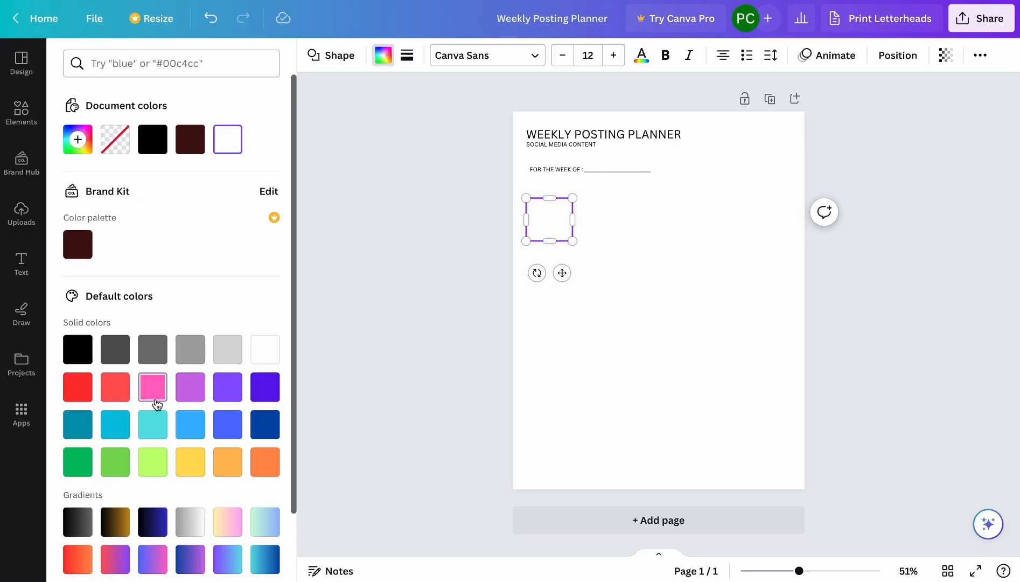
left_click(154, 432)
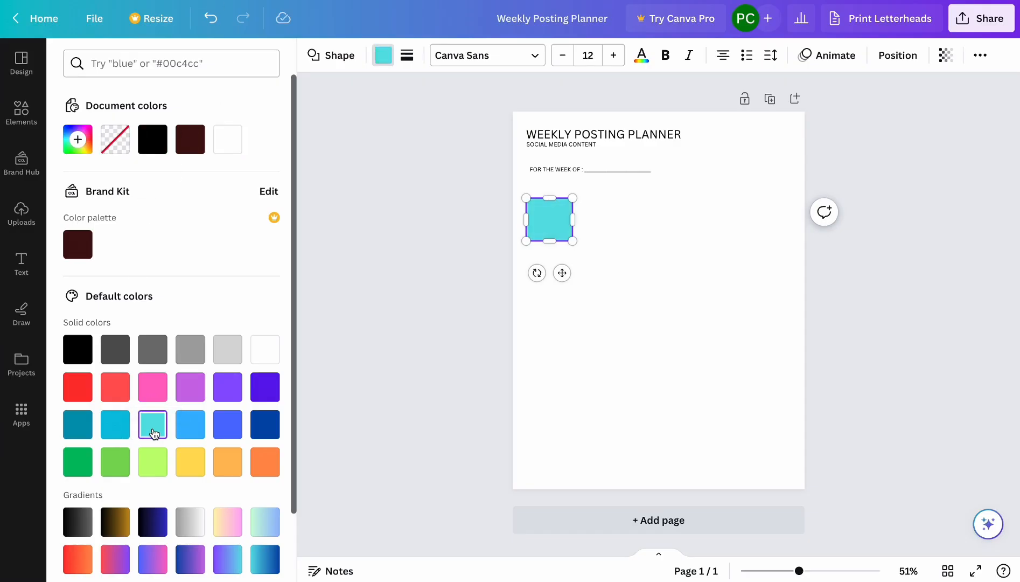
left_click(82, 256)
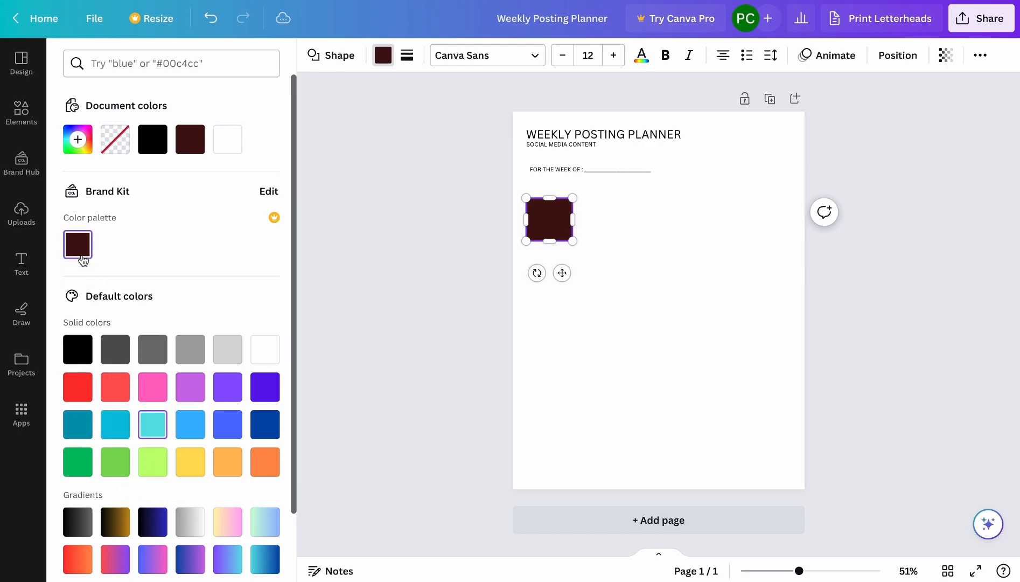
Mix a new custom solid colour for the square's fill, a pale grey-teal #A8CFCC.
left_click(78, 139)
left_click(178, 251)
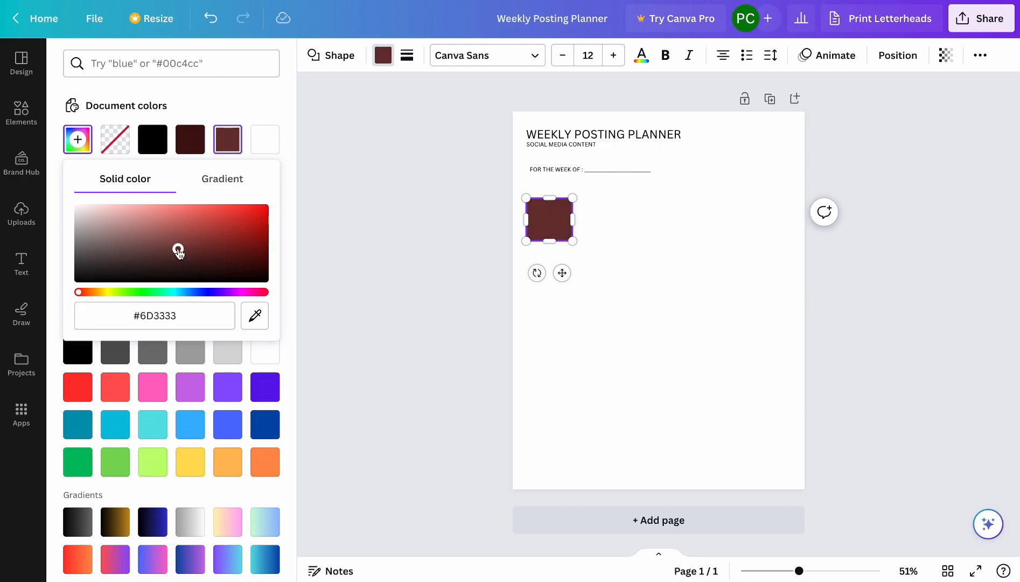
left_click_drag(182, 292, 169, 292)
left_click(146, 207)
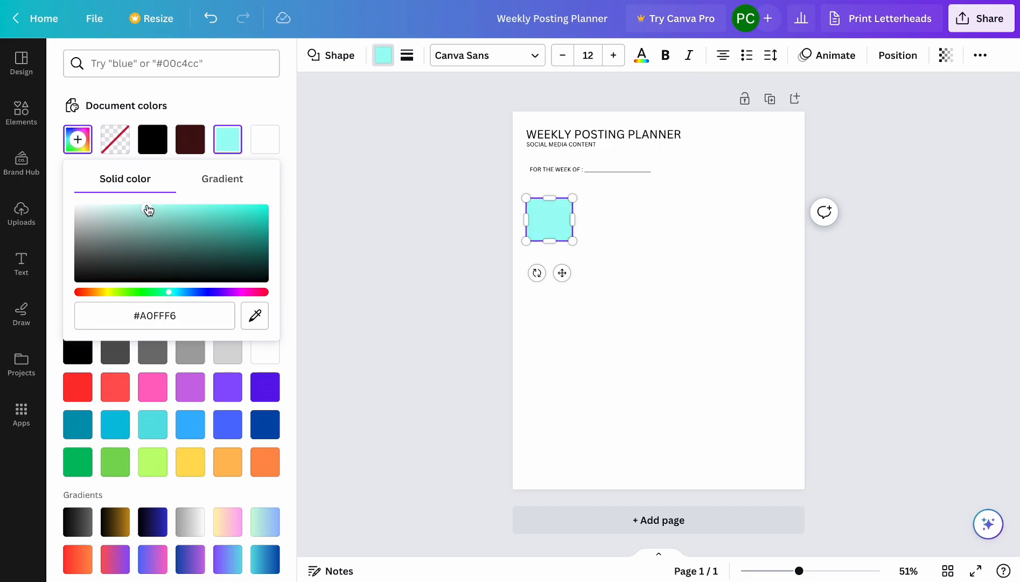
left_click(132, 208)
left_click(132, 237)
left_click(171, 212)
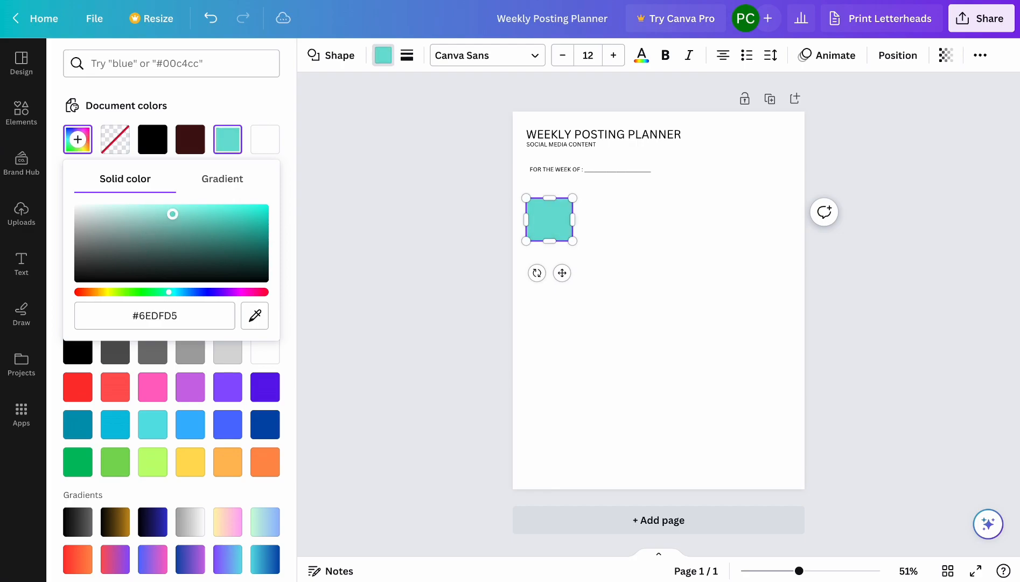
left_click(208, 230)
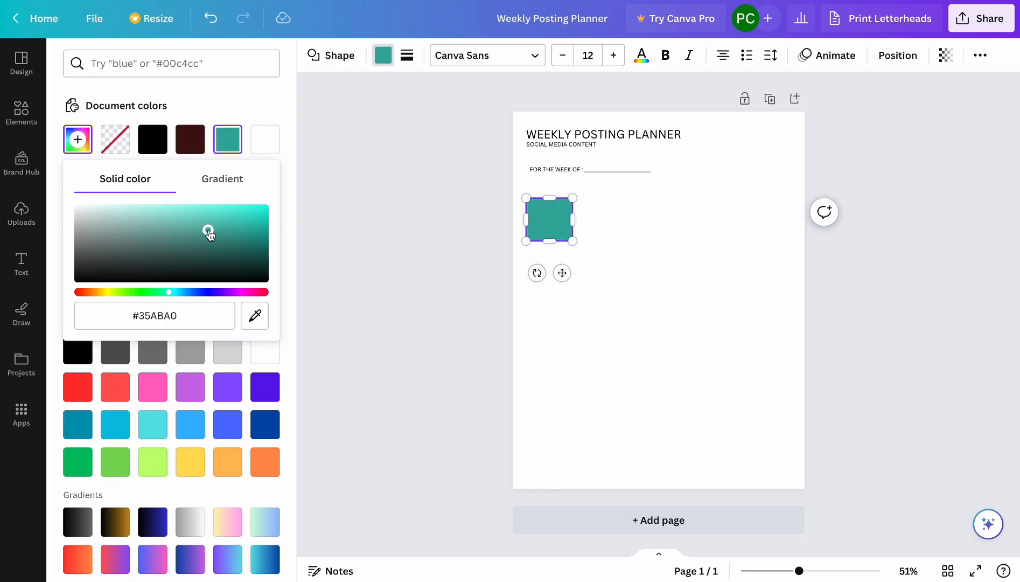
left_click(139, 224)
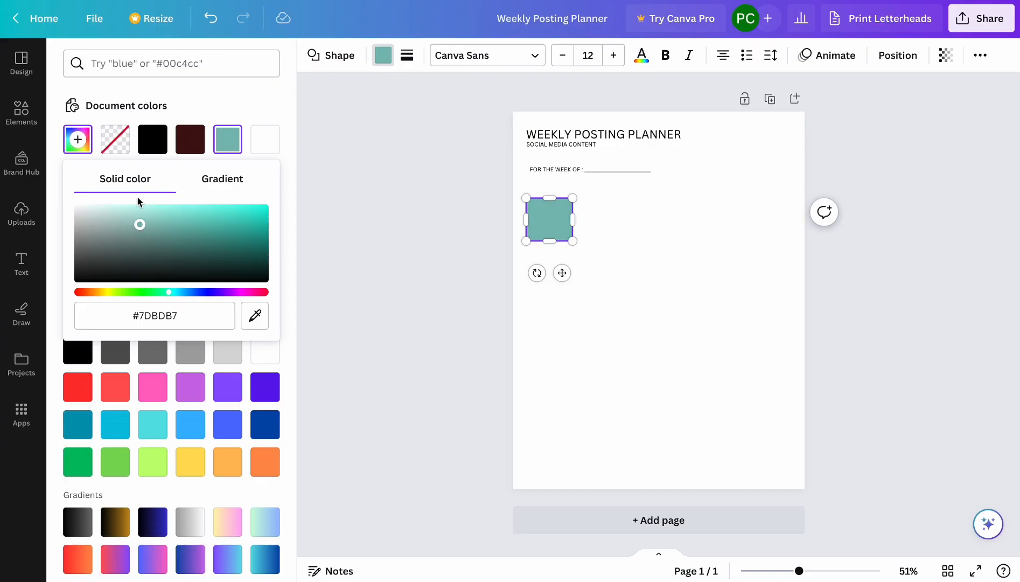
left_click(110, 218)
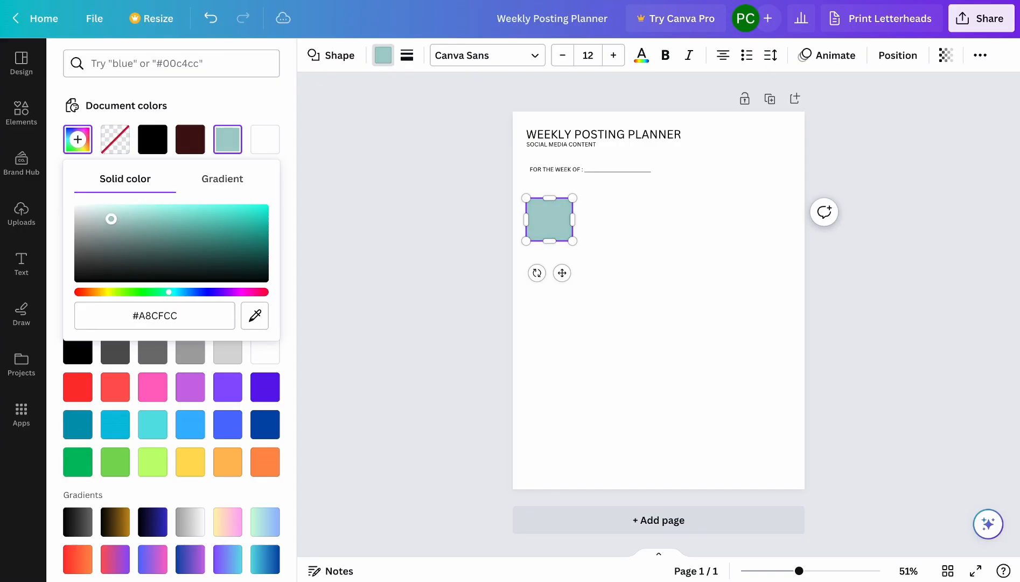
Lighten the square's custom solid fill to a very pale grey-teal, #D8E8E7.
left_click(95, 210)
left_click(97, 216)
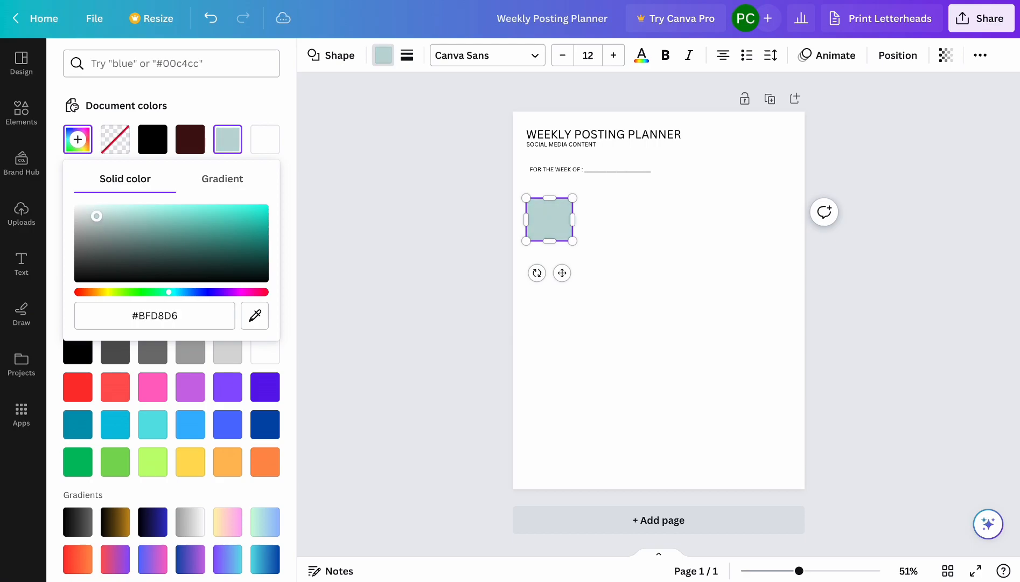
left_click(87, 212)
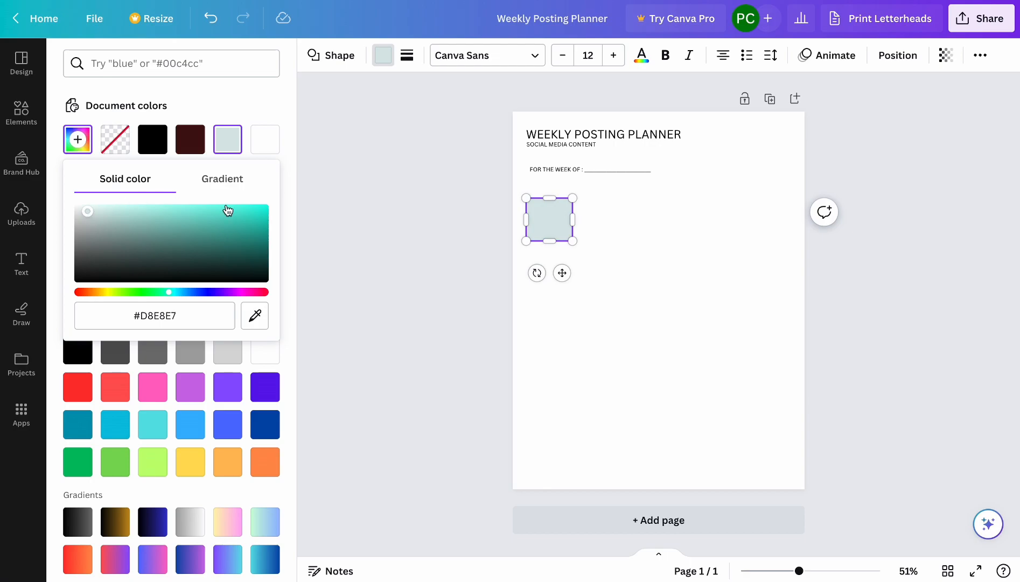
left_click(554, 218)
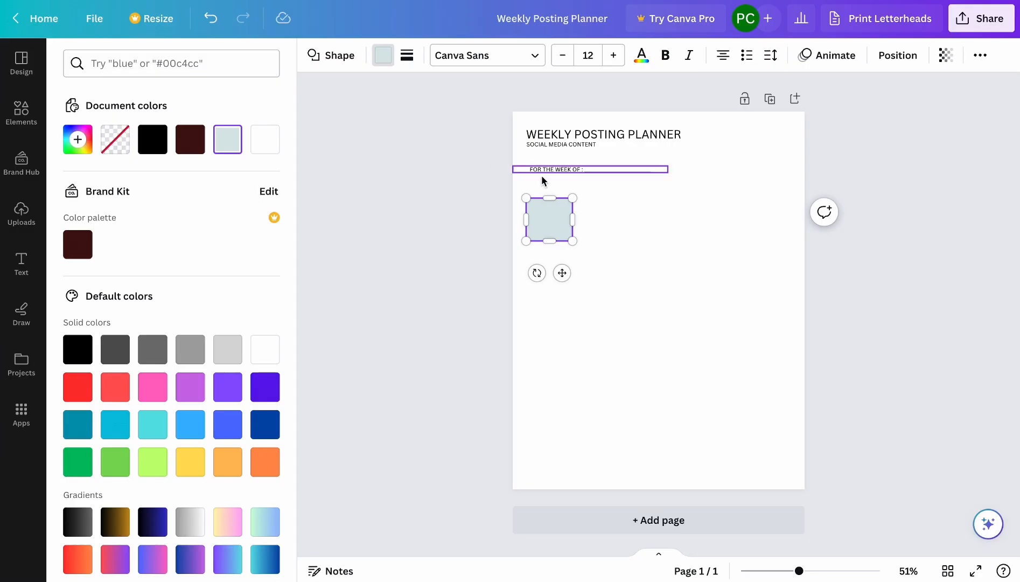
Resize the square into a slightly wider, shorter rectangle to match the reference cells.
mouse_move(573, 220)
left_mouse_down()
mouse_move(590, 218)
mouse_move(580, 227)
left_mouse_up()
left_click(624, 269)
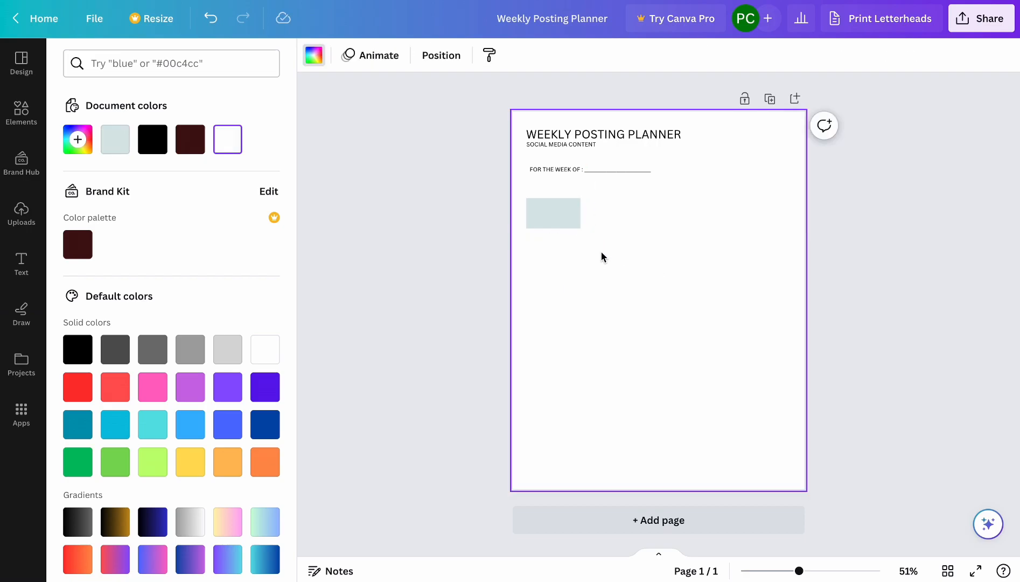
Try a solid border of weight 4 on the rectangle, then reduce the border weight to 0.
left_click(546, 211)
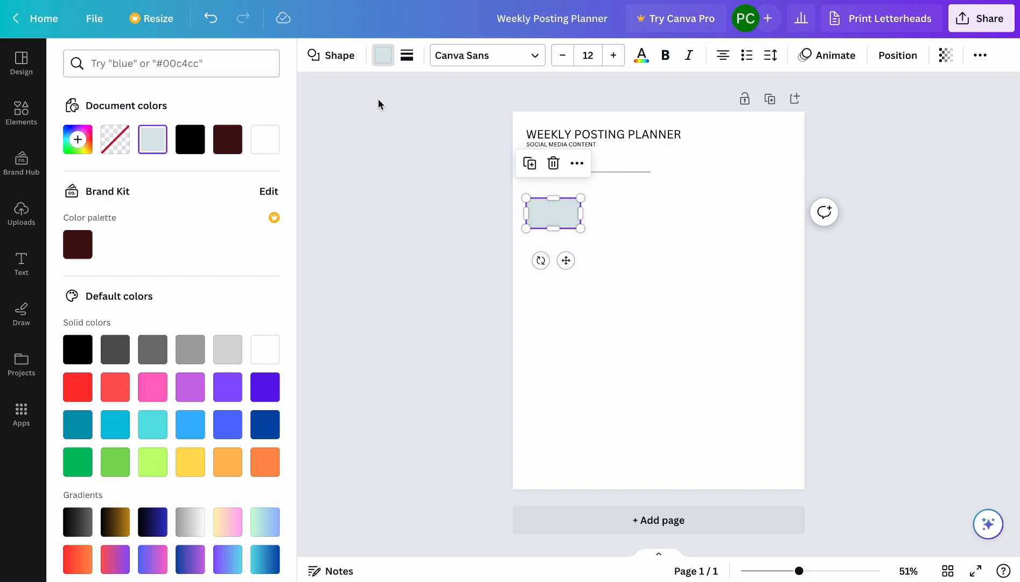
left_click(407, 55)
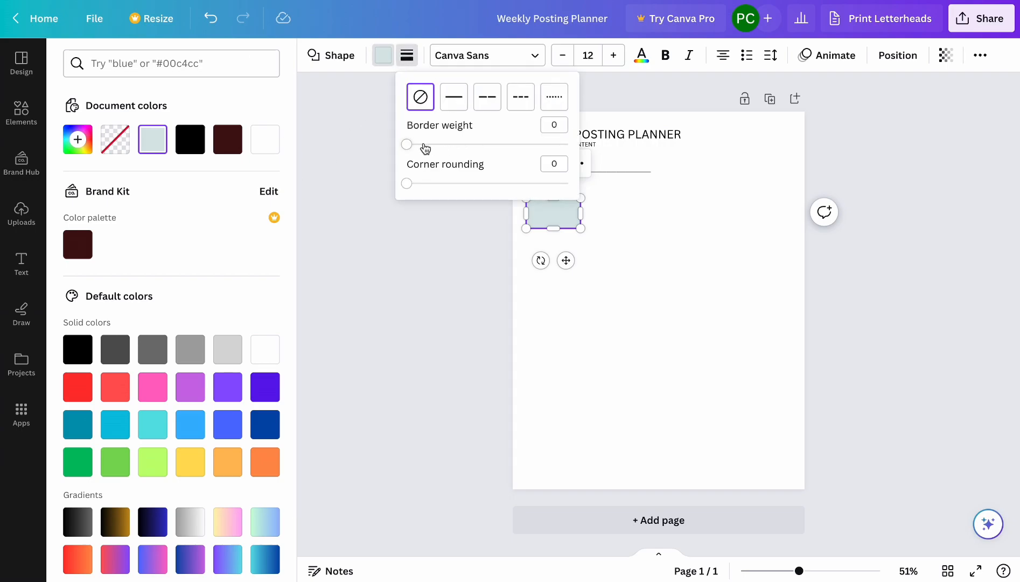
left_click(454, 99)
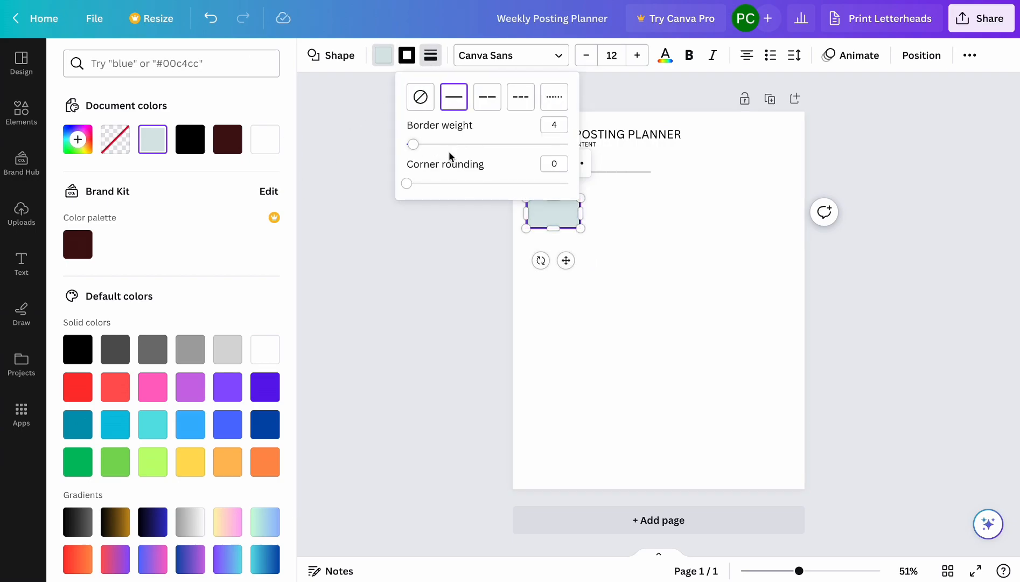
left_click_drag(417, 147, 406, 143)
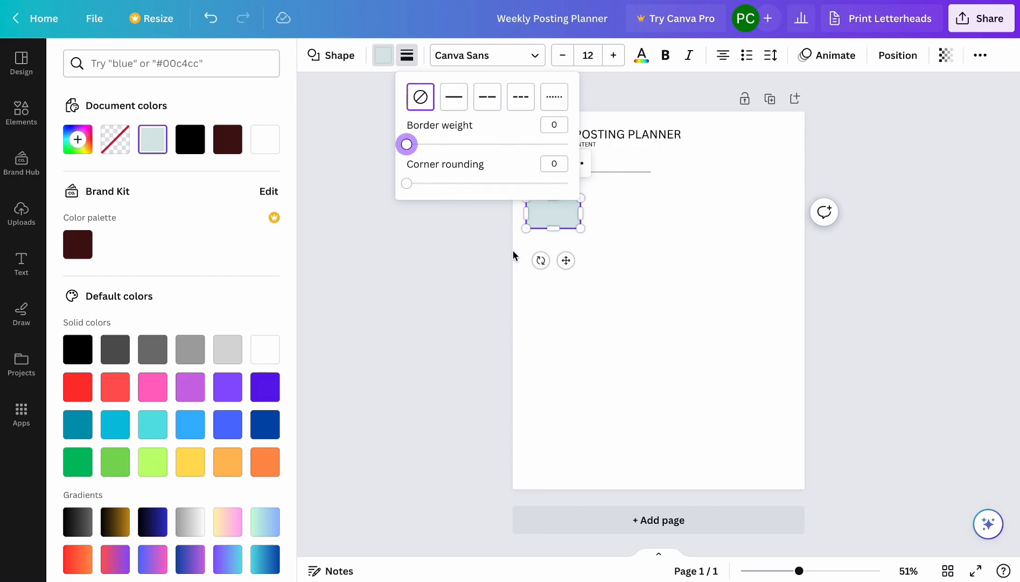
left_click(479, 260)
left_click(646, 235)
Give the rectangle a thin solid black border with a weight of 1.
left_click(552, 207)
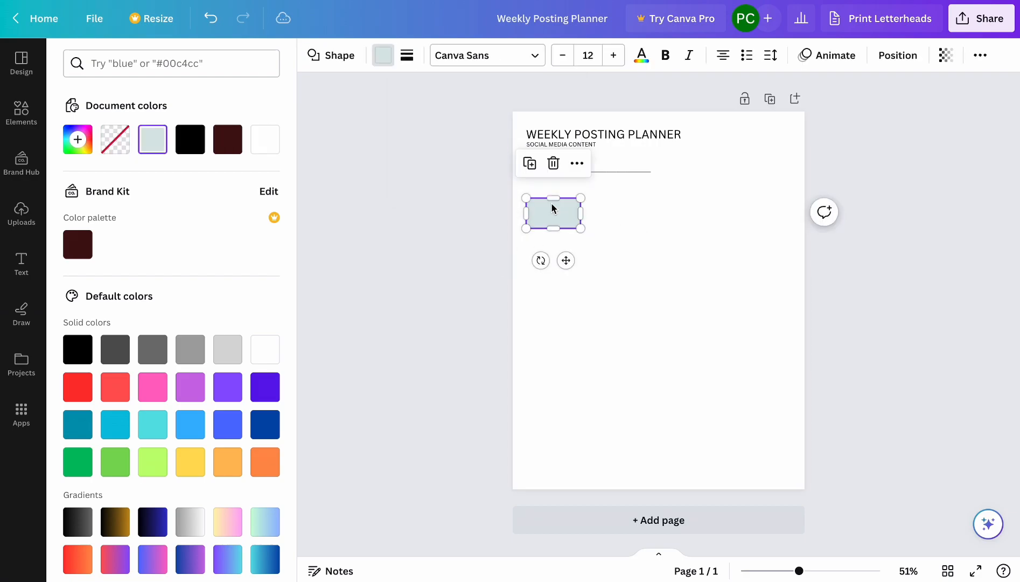
left_click(406, 55)
left_click(407, 144)
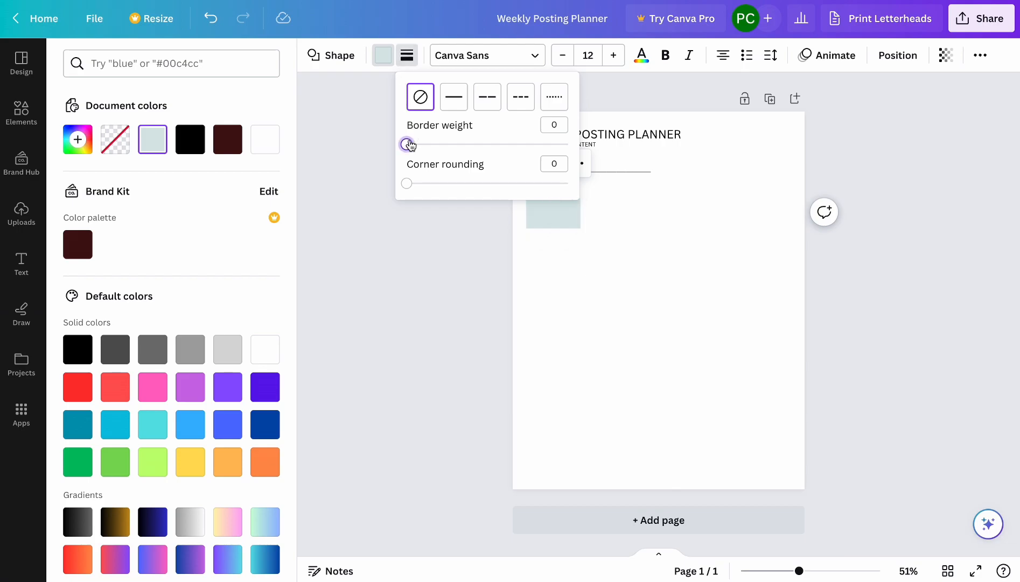
left_click_drag(407, 144, 410, 144)
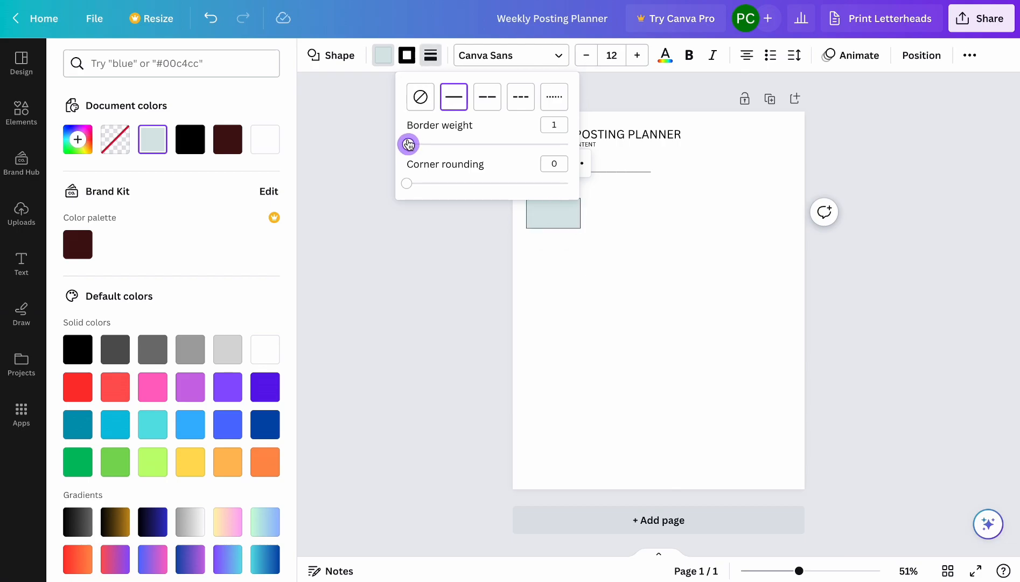
left_click(441, 234)
left_click(652, 217)
left_click(576, 212)
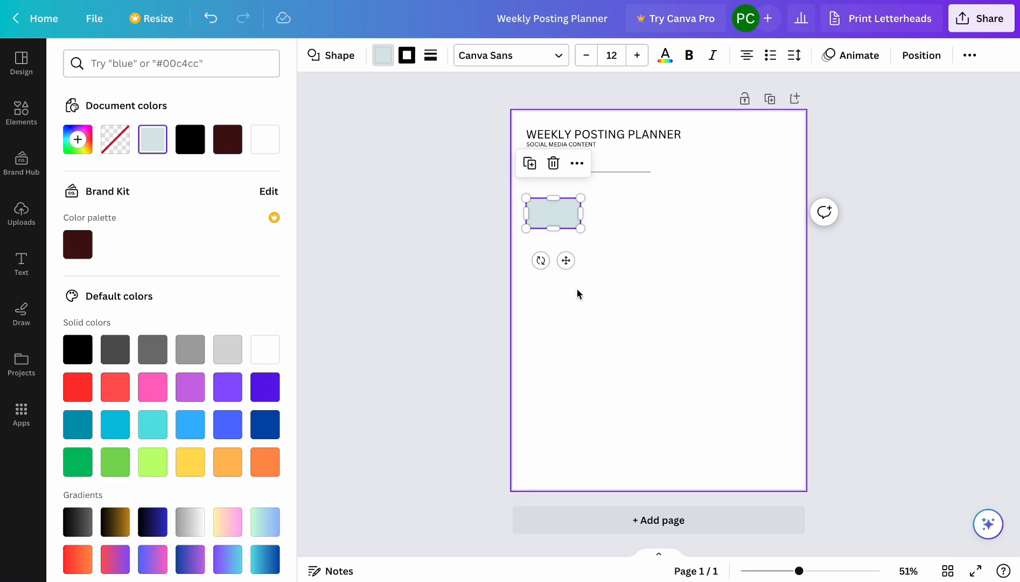
Copy the bordered rectangle and paste four copies of it onto the page.
right_click(553, 214)
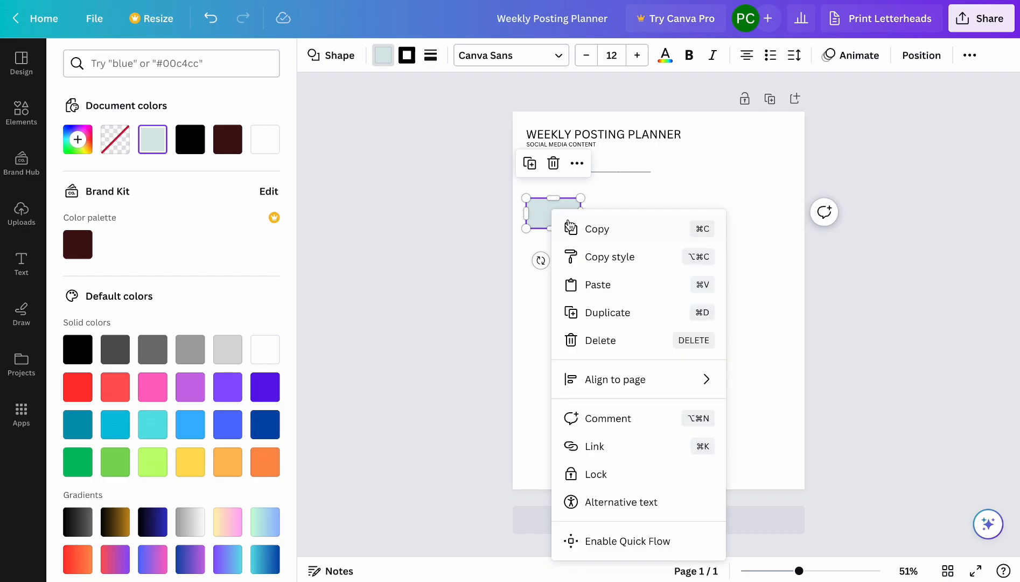
left_click(565, 229)
left_click(571, 303)
key("super+v")
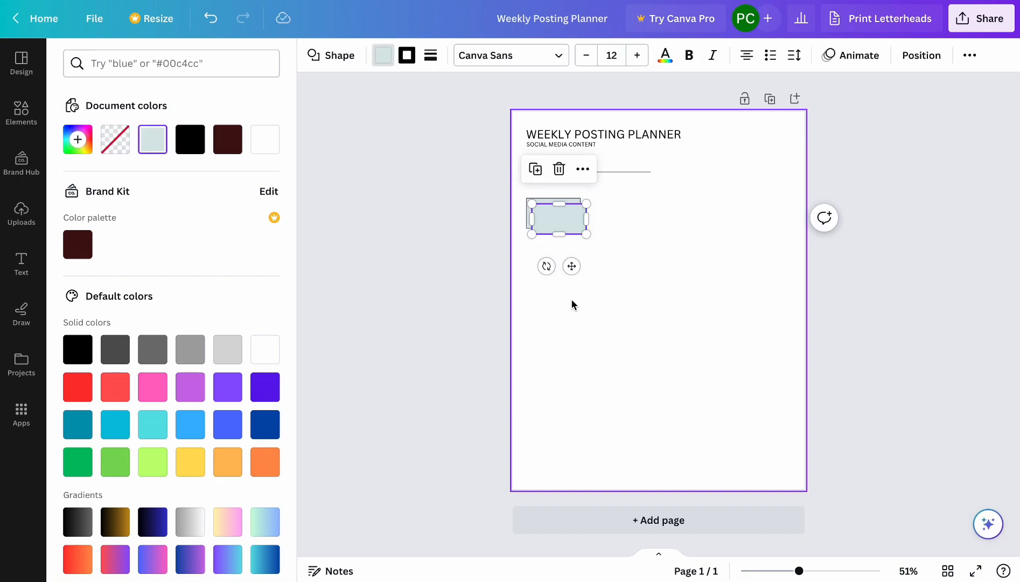
key("super+v")
key("super+v")
key("super+v")
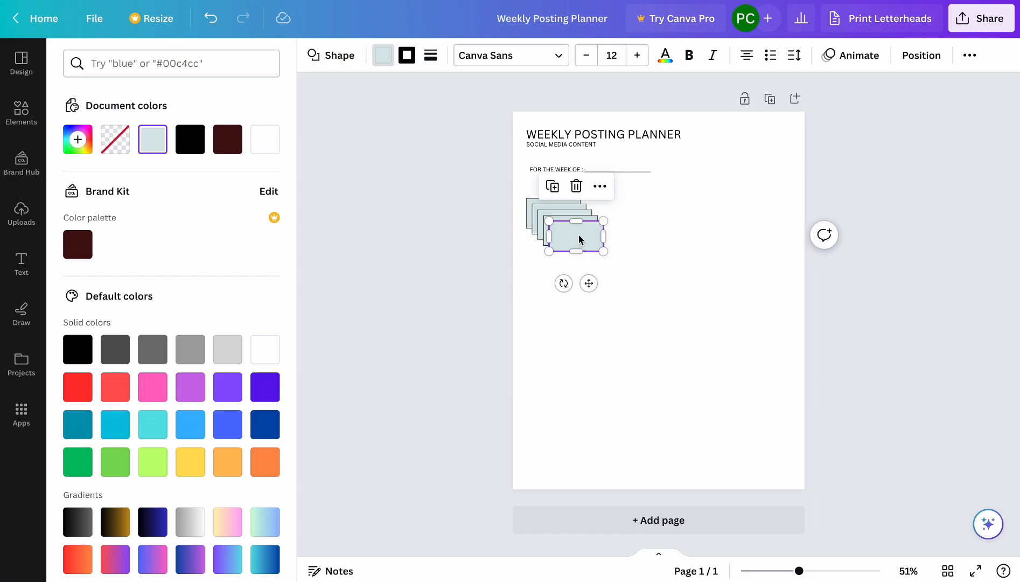
Spread the stacked rectangles into a left-aligned column down the page, with the top one just below the week line.
left_click_drag(579, 238, 556, 447)
left_click_drag(591, 221, 567, 397)
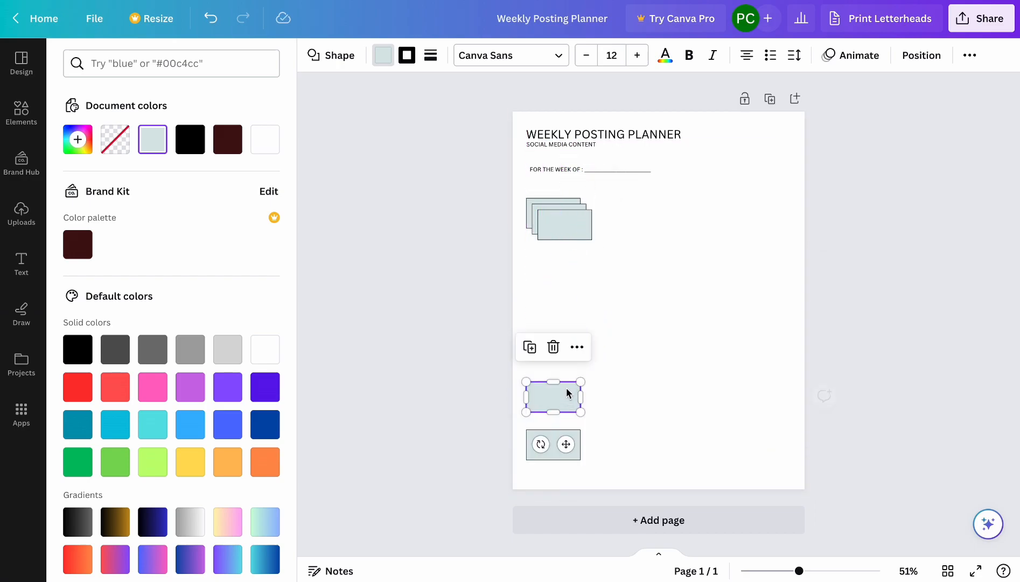
left_click_drag(564, 235, 556, 358)
left_click_drag(572, 230, 564, 210)
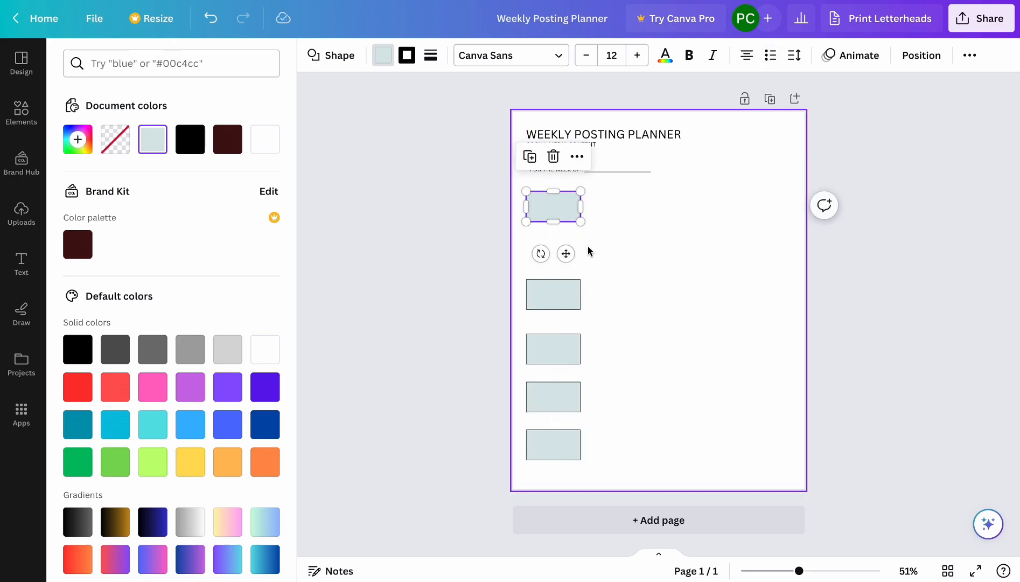
Duplicate the top rectangle and place the copy in the gap directly below it, aligned with the column.
right_click(546, 300)
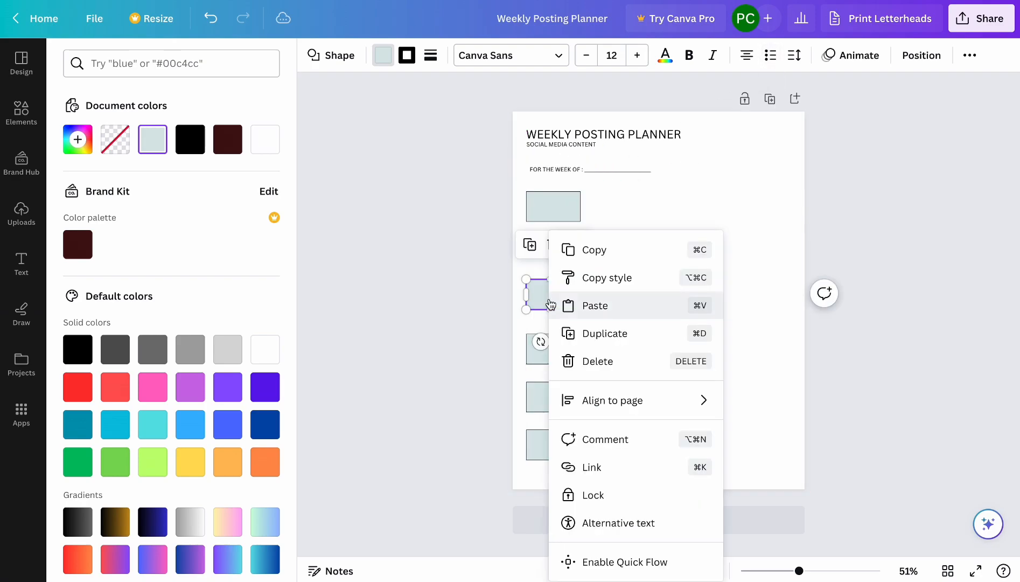
left_click(681, 215)
left_click(575, 217)
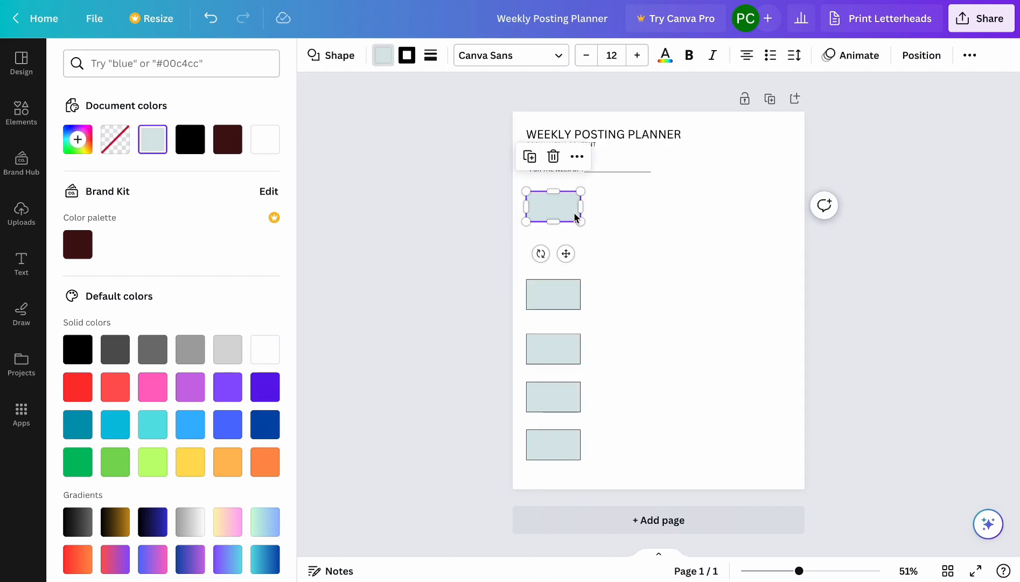
key("ctrl+d")
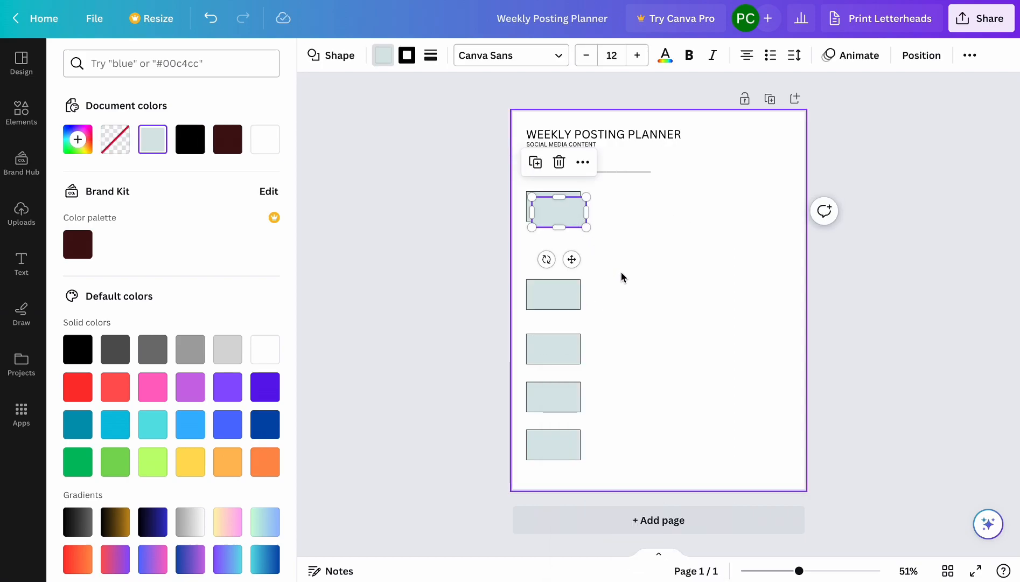
left_click_drag(561, 220, 558, 258)
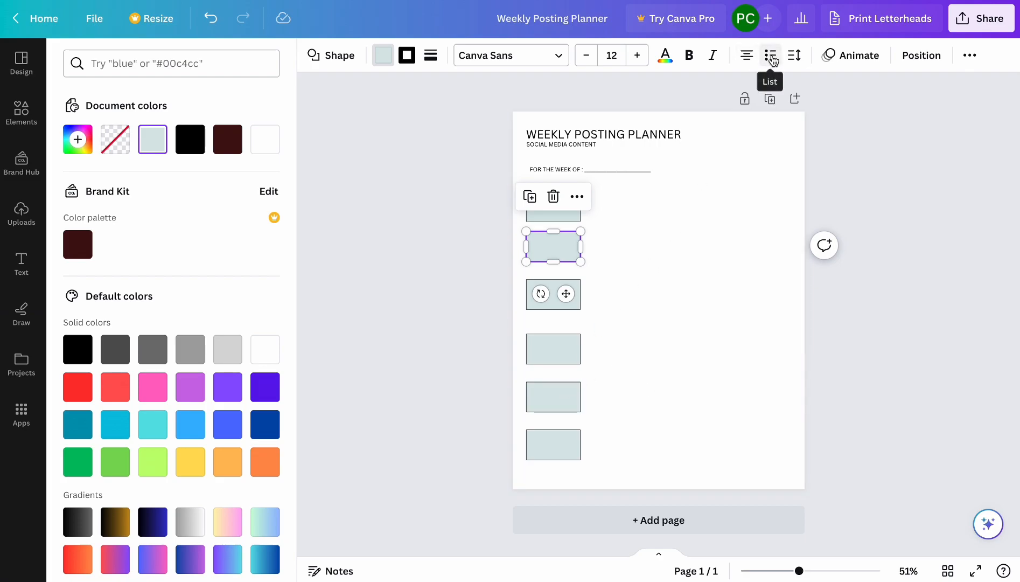
left_click(560, 218)
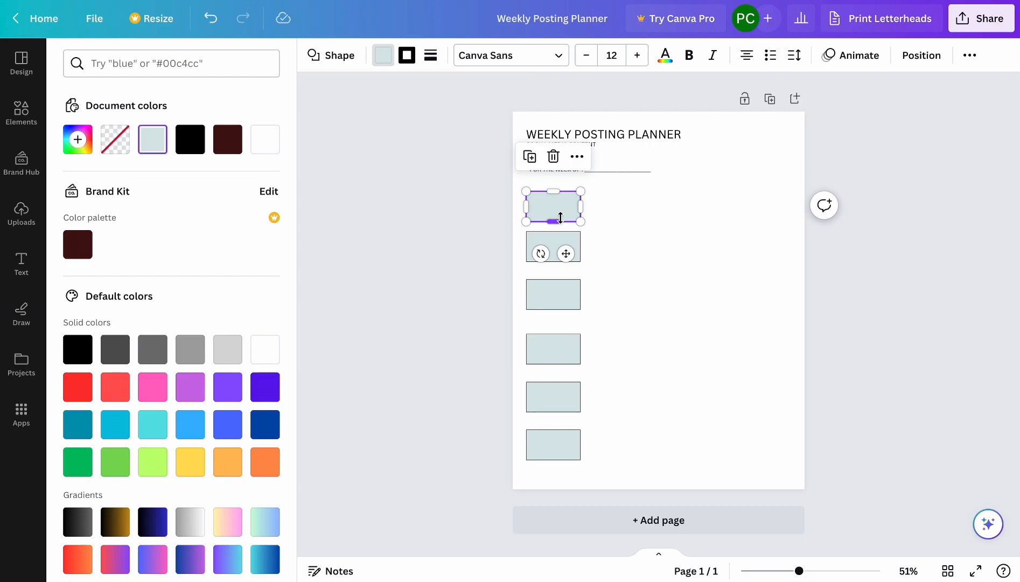
left_click(551, 248)
right_click(551, 251)
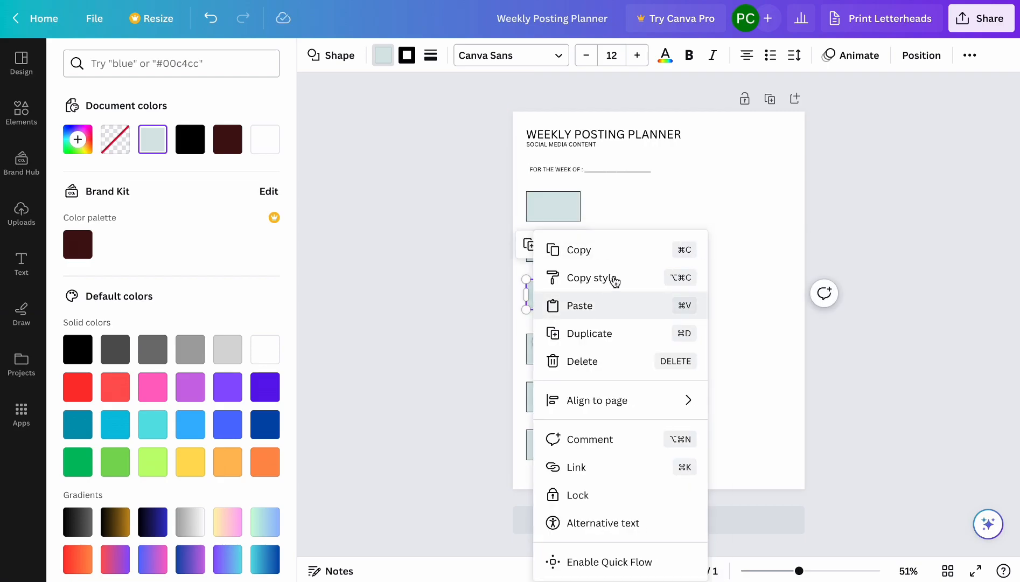
right_click(724, 244)
right_click(563, 347)
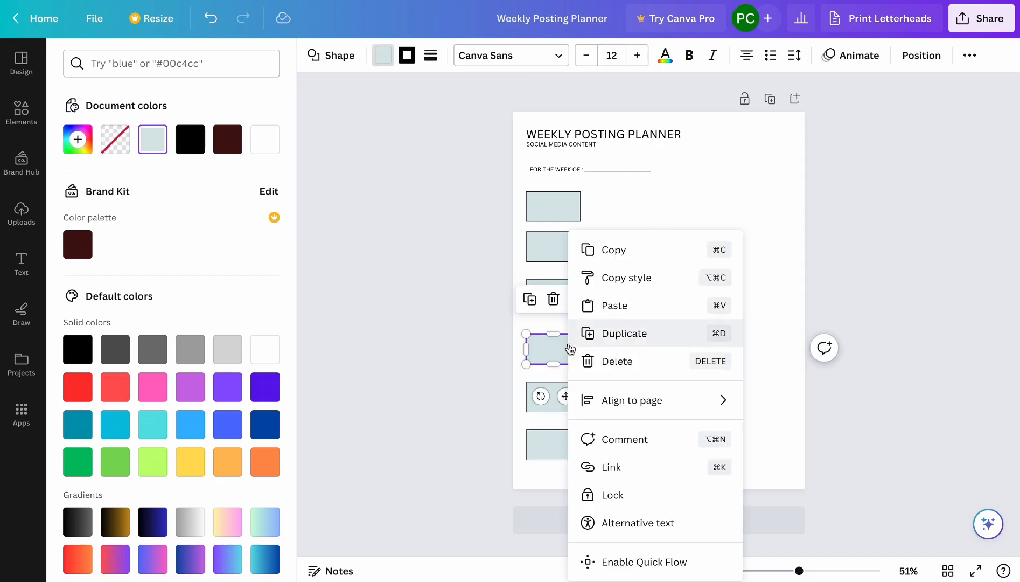
left_click(552, 207)
left_click(572, 247)
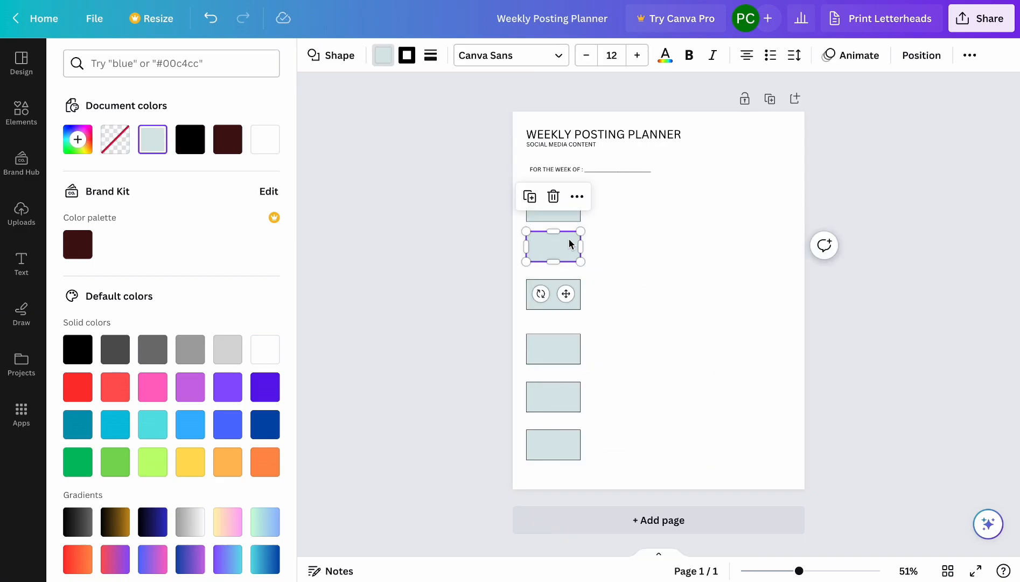
left_click(552, 301)
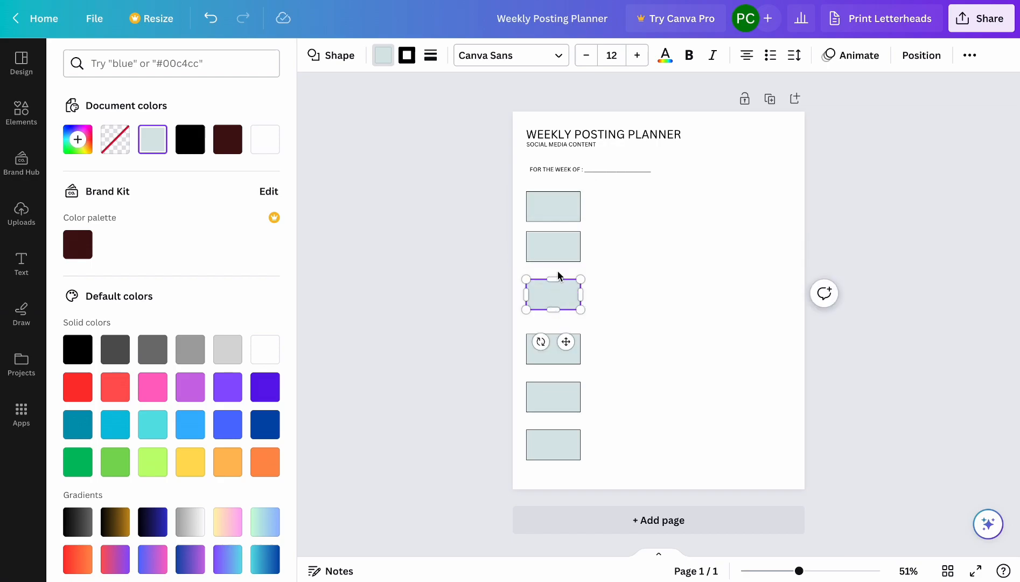
key("Escape")
Select the six rectangles and space them evenly down the column with Tidy up.
left_click(555, 249)
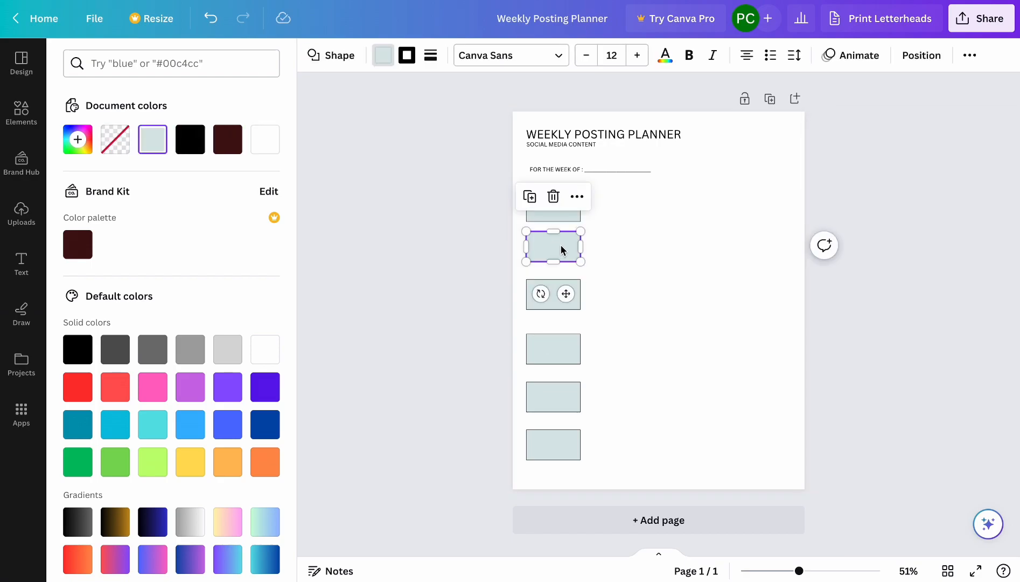
key("ctrl+a")
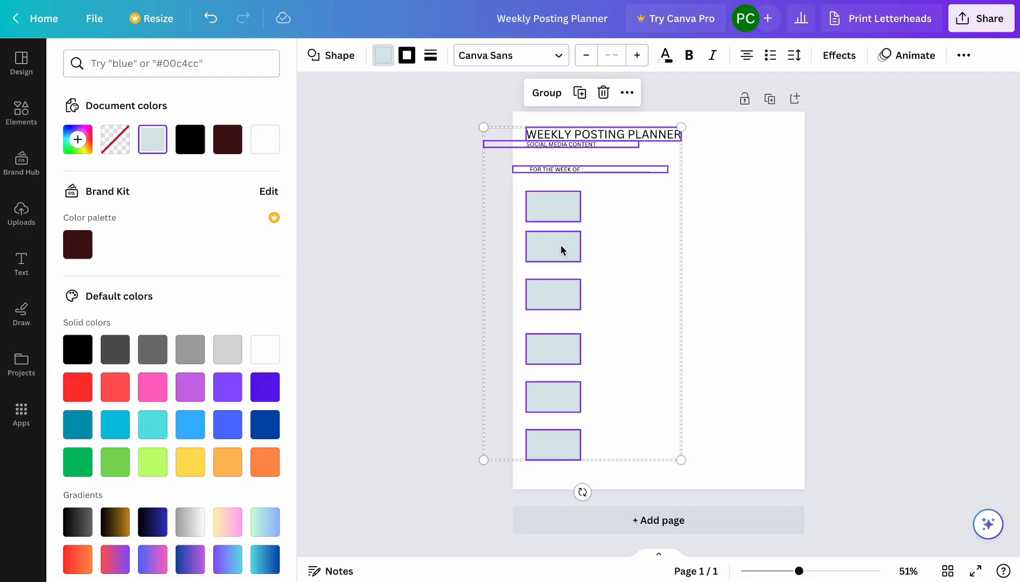
left_click(690, 212)
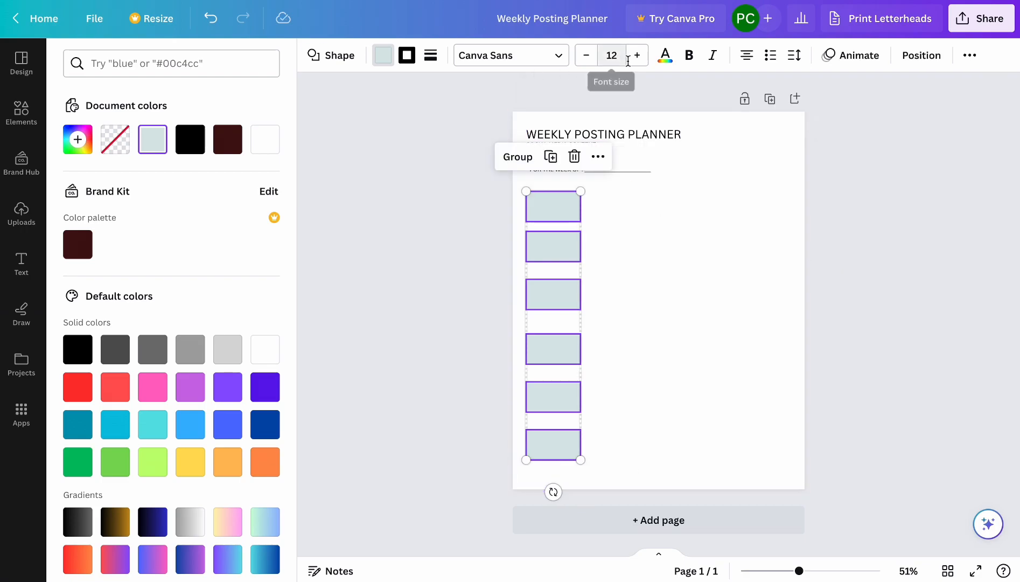
left_click(920, 55)
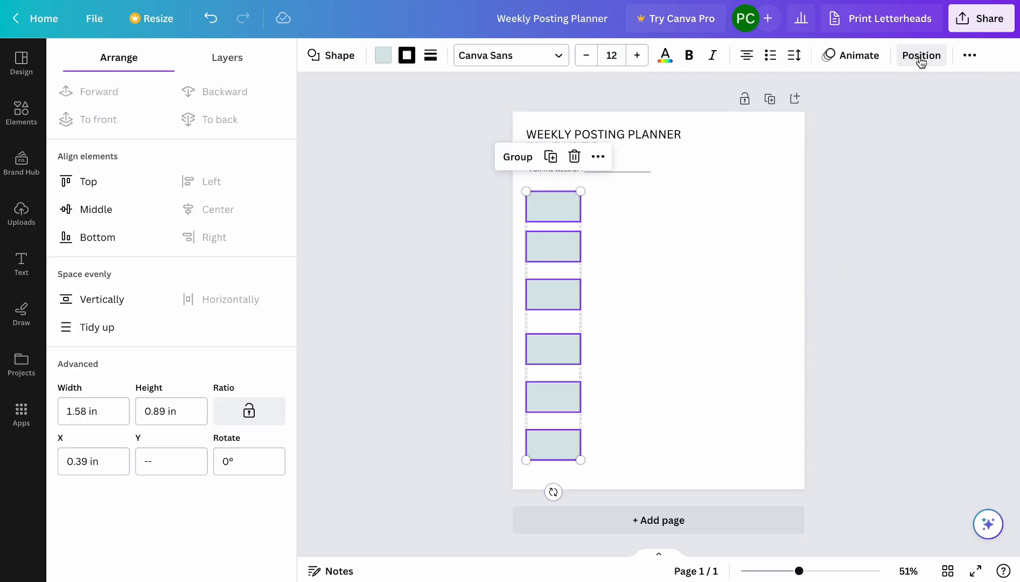
left_click(77, 321)
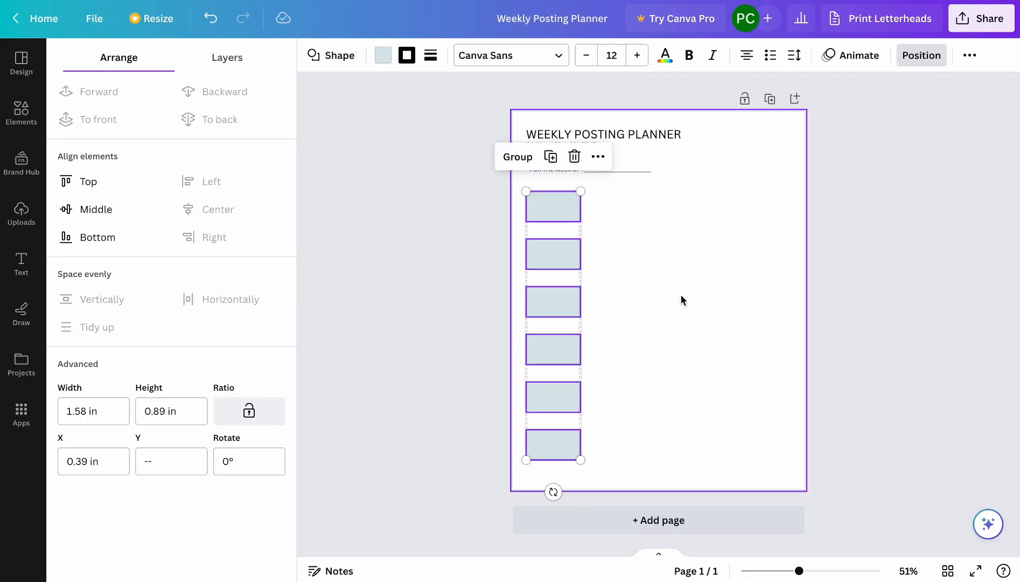
key("Escape")
left_click(756, 278)
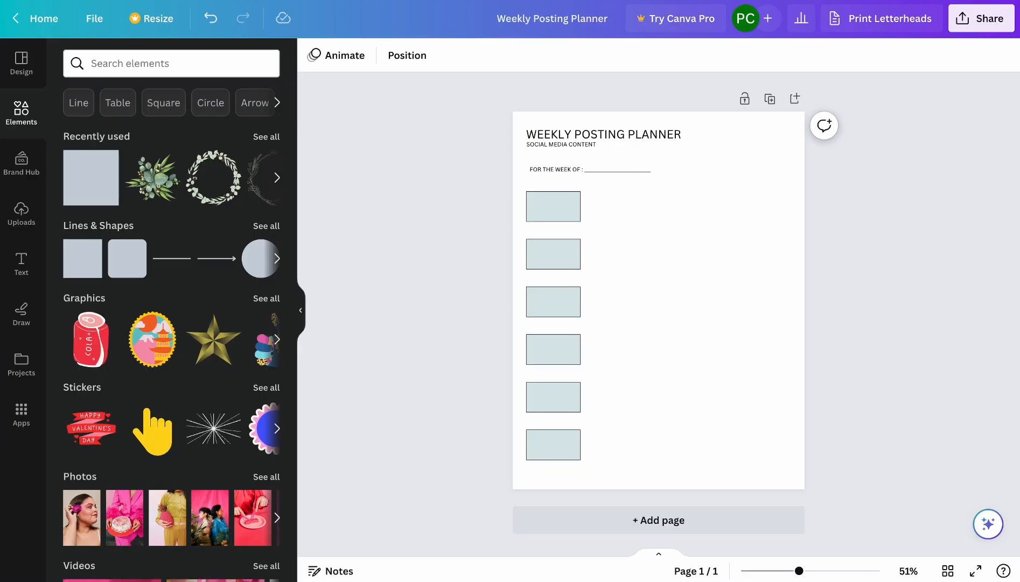
Move the lower five rectangles up closer together, and duplicate the bottom one to add a seventh beneath it.
left_click_drag(550, 259, 548, 246)
left_click_drag(547, 300, 556, 280)
left_click_drag(553, 342, 551, 312)
left_click_drag(550, 389, 553, 343)
left_click_drag(549, 430, 552, 381)
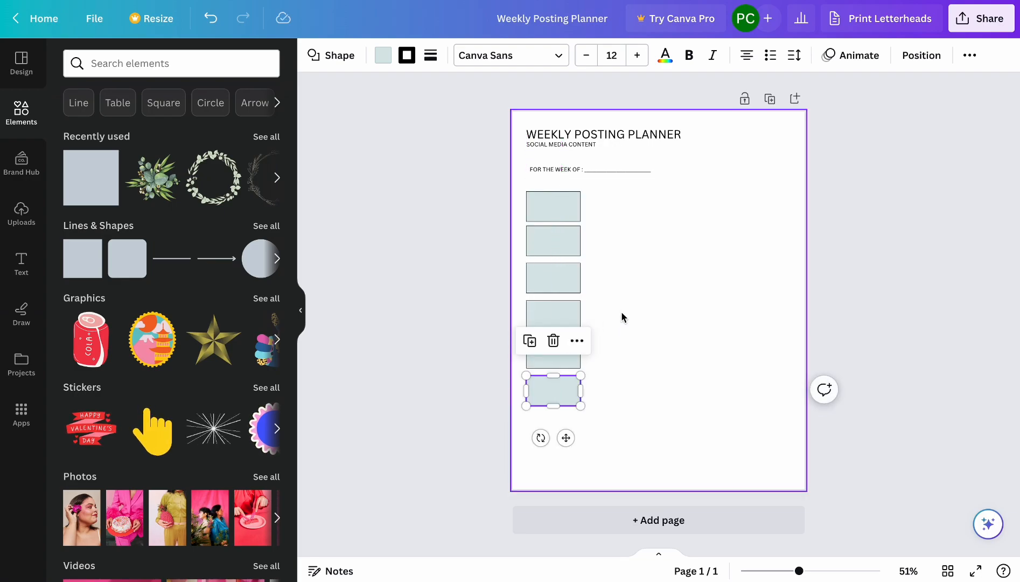
key("ctrl+d")
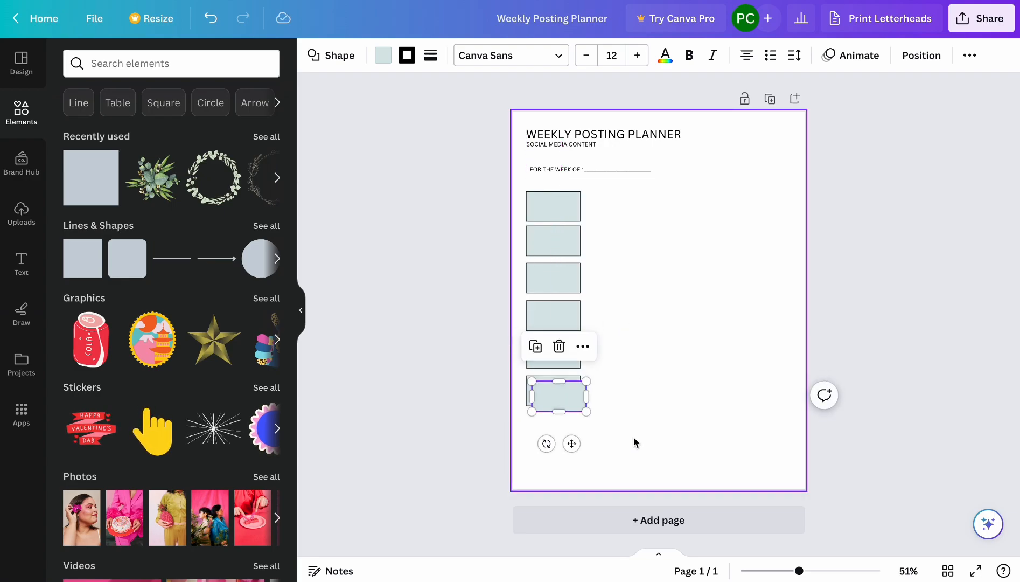
left_click_drag(560, 406, 552, 434)
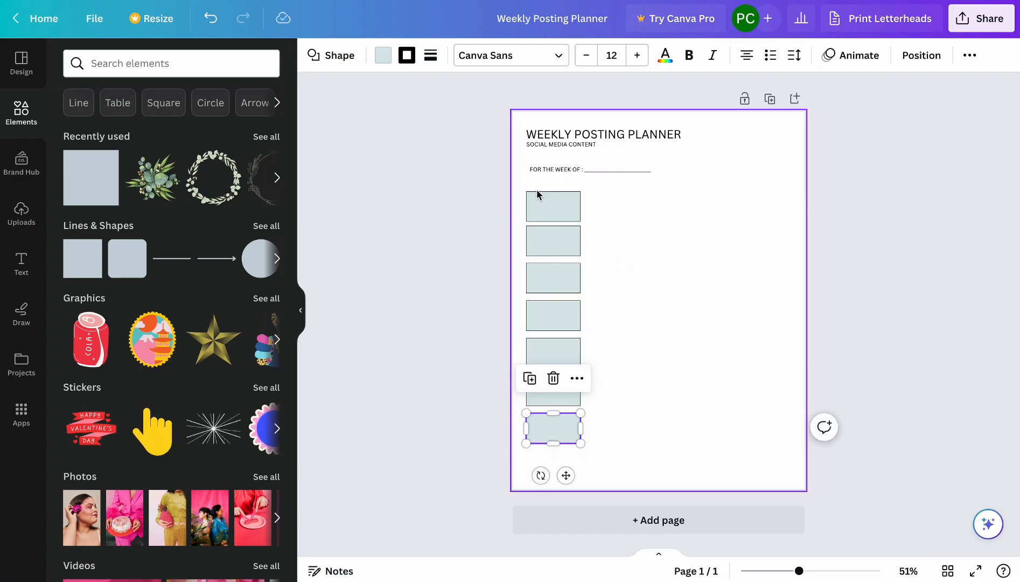
Select all seven rectangles in the column and space them evenly with Tidy up.
left_click_drag(524, 184, 615, 445)
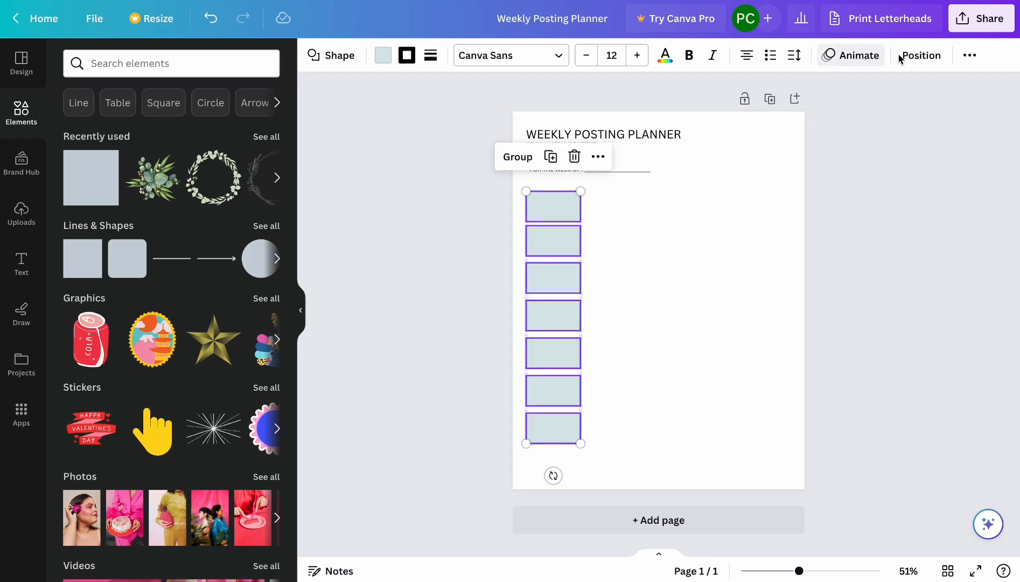
left_click(921, 55)
left_click(96, 329)
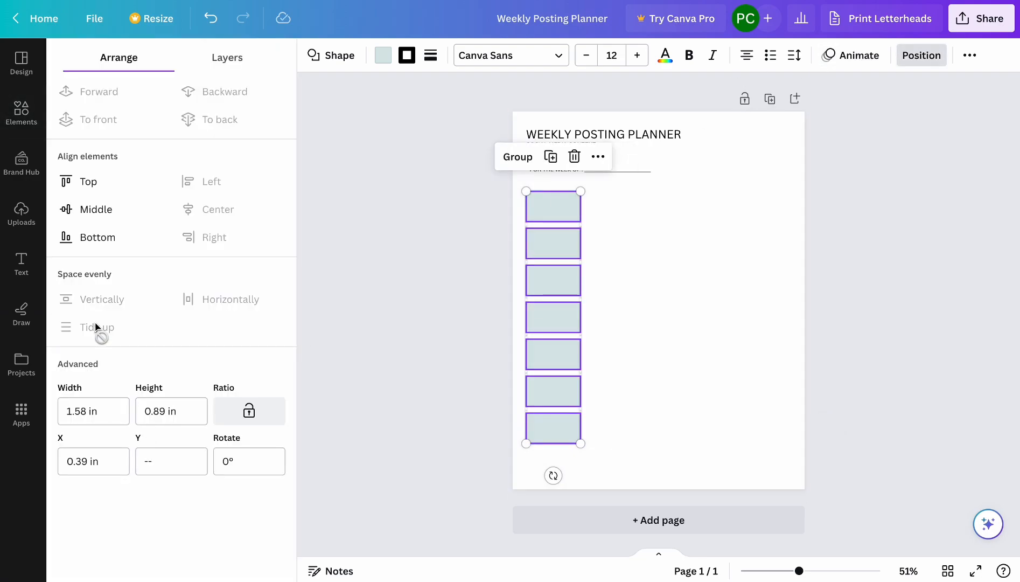
left_click(645, 258)
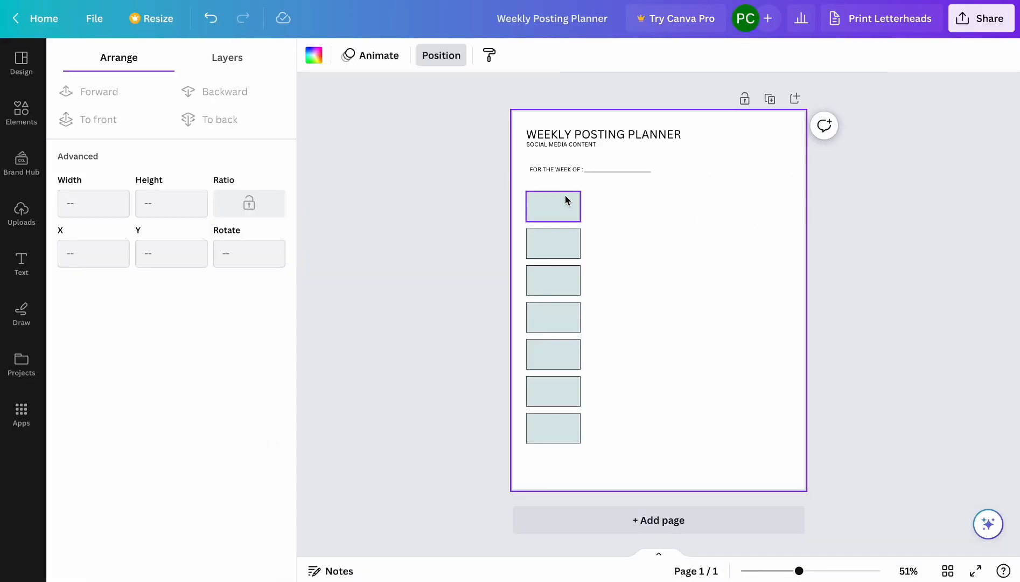
Duplicate the top rectangle three times and spread the copies across the page in a row beside it.
left_click(565, 203)
key("ctrl+d")
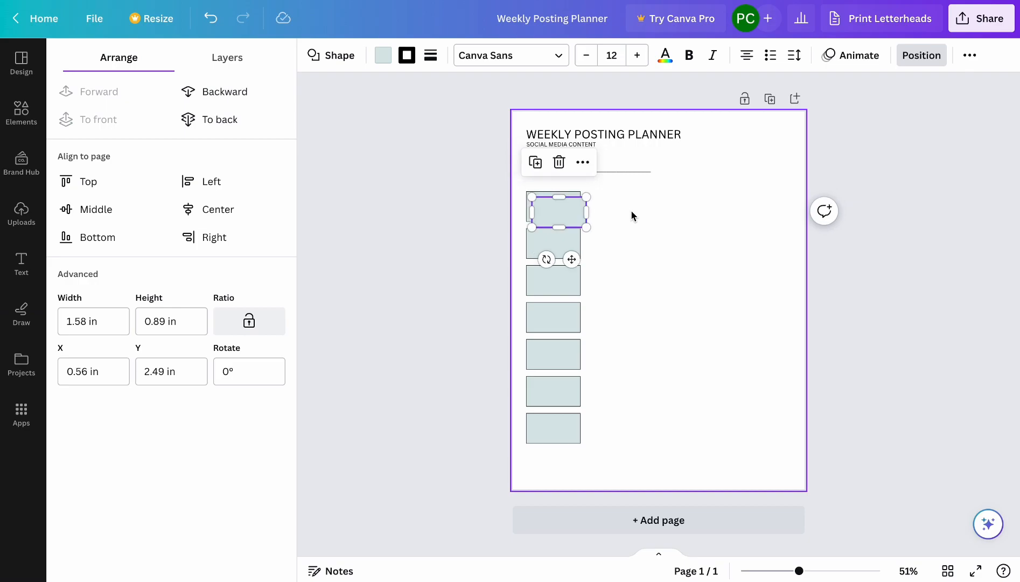
key("ctrl+d")
key("ctrl+d")
left_click_drag(595, 225, 761, 211)
left_click_drag(564, 219, 613, 203)
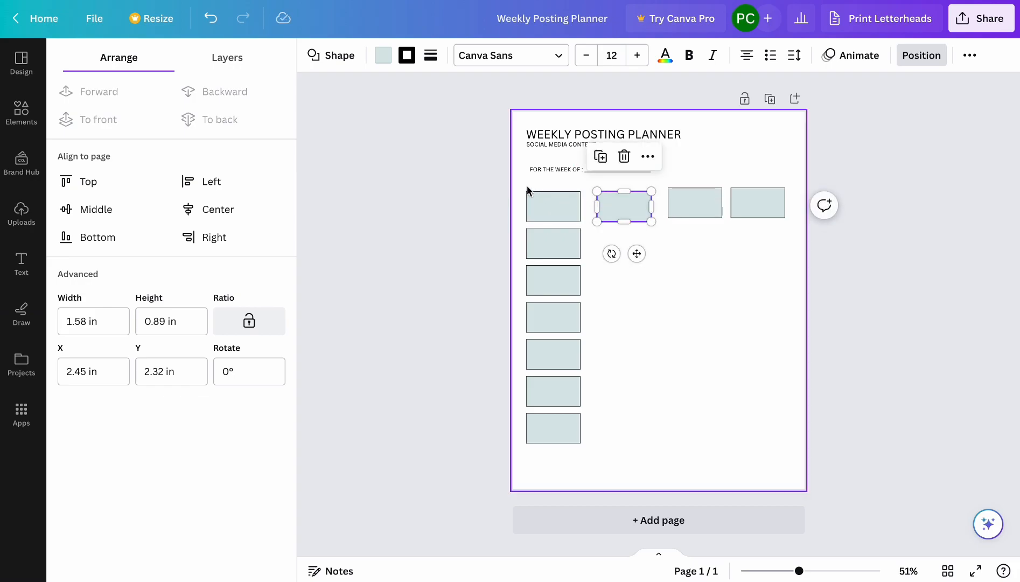
Select the four rectangles in the top row and align and space them evenly with Tidy up.
left_click_drag(523, 185, 784, 217)
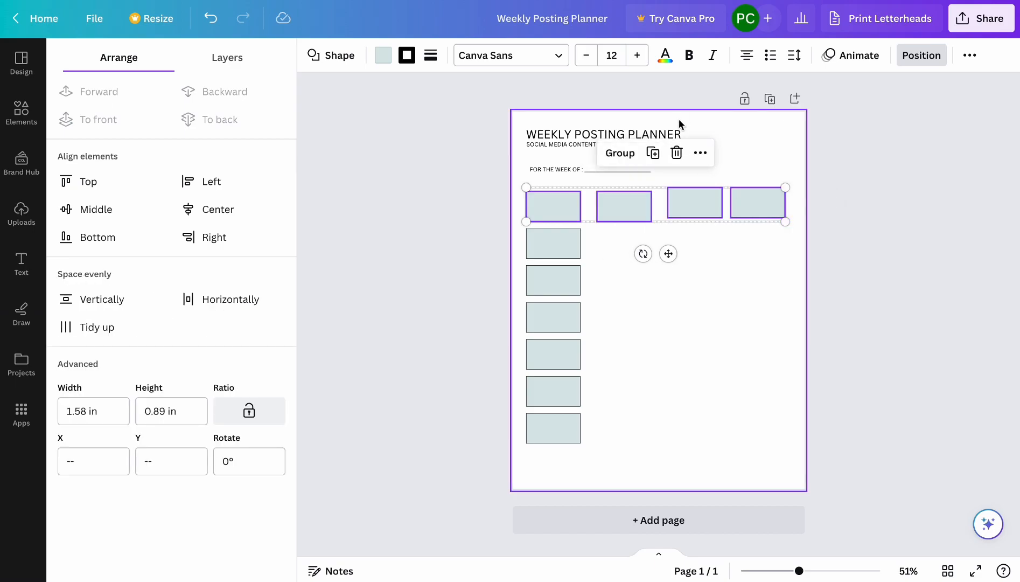
left_click(87, 334)
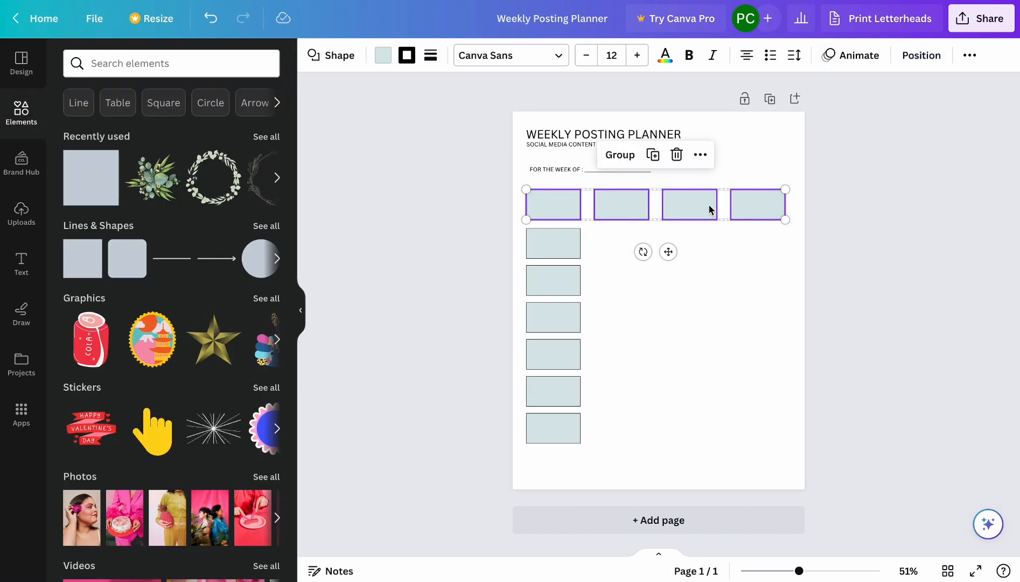
left_click(508, 248)
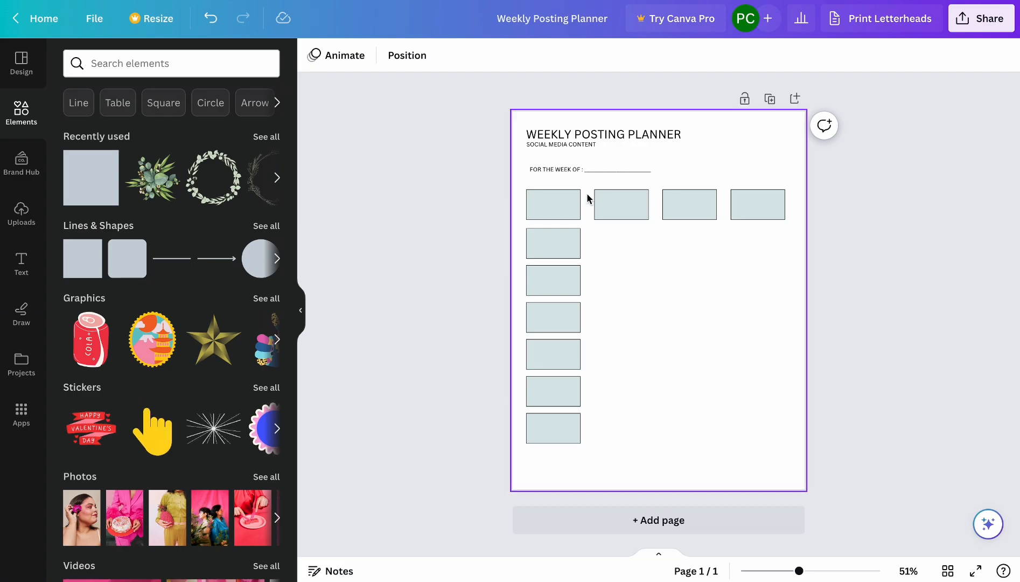
Duplicate the lower six rectangles of the first column into the other three columns, aligned beneath the top-row rectangles.
left_click_drag(519, 226, 610, 446)
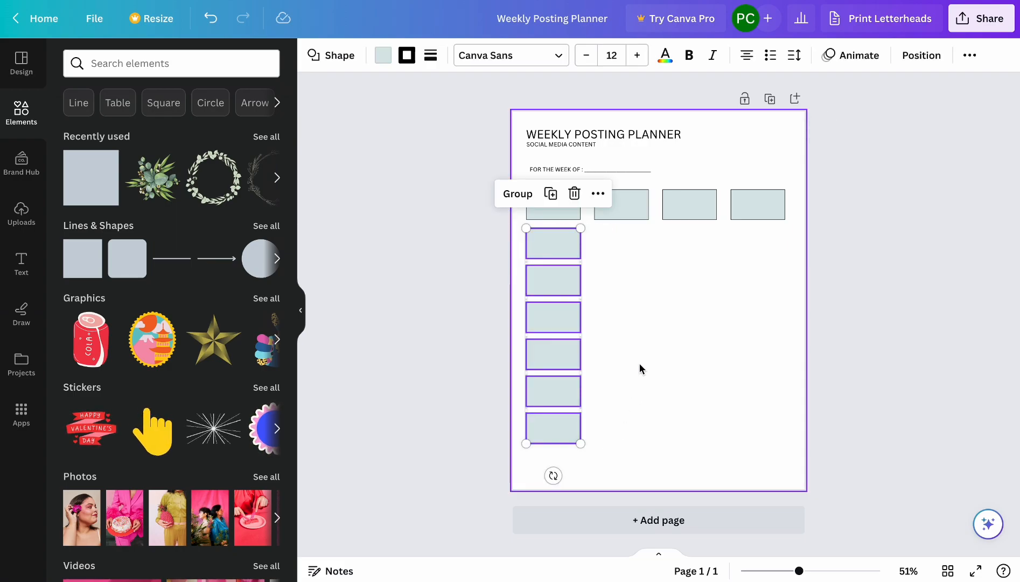
left_click_drag(547, 347, 607, 342)
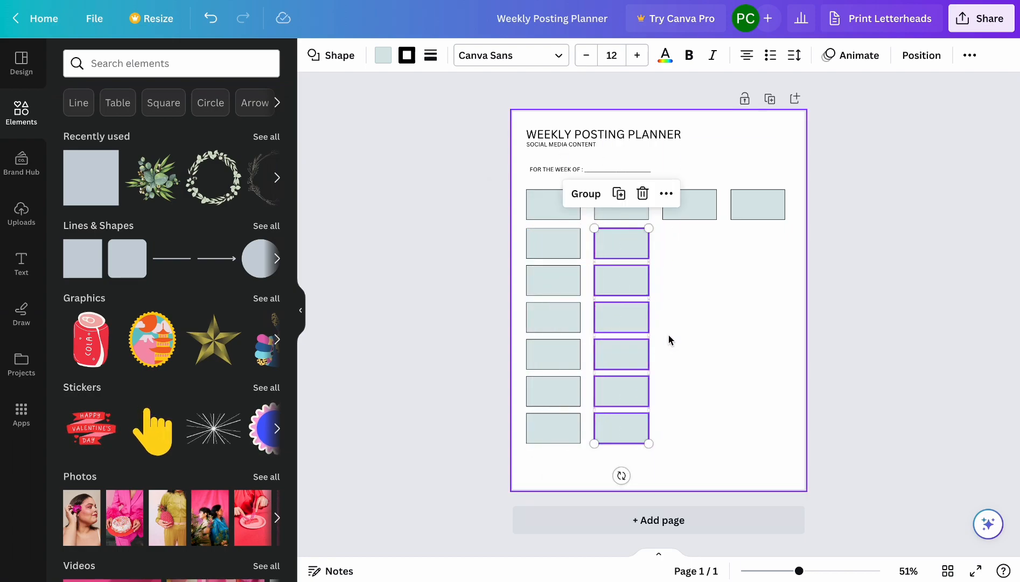
key("ctrl+d")
left_click_drag(539, 337, 673, 331)
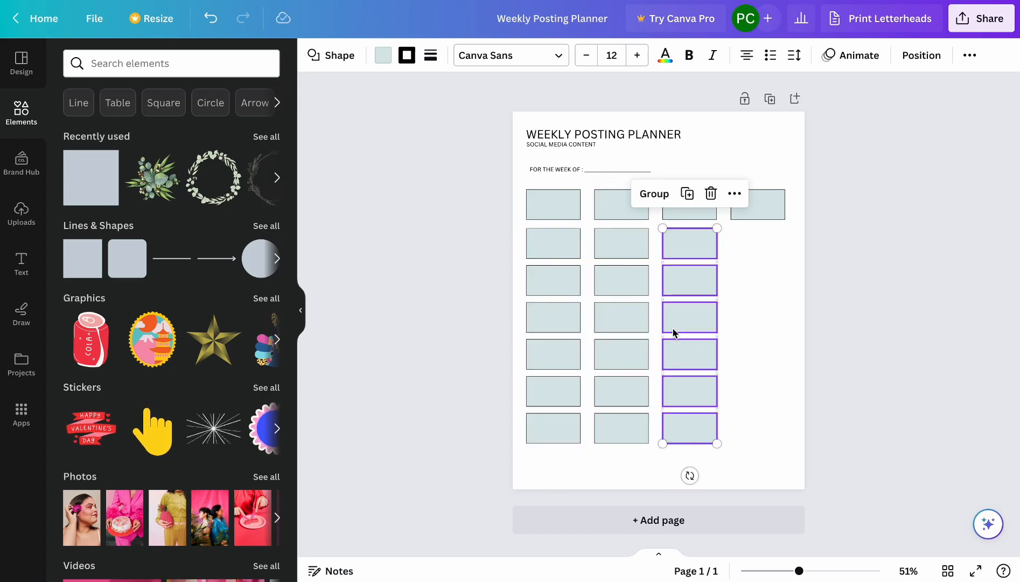
key("ctrl+d")
left_click_drag(564, 335, 767, 333)
left_click(907, 287)
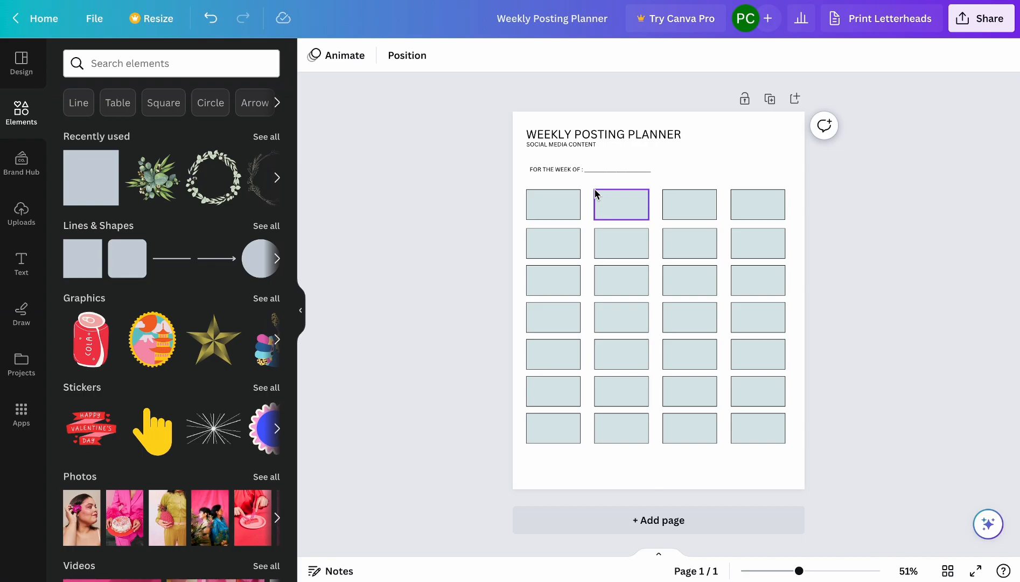
Move the "FOR THE WEEK OF" line up, closer beneath the SOCIAL MEDIA CONTENT subtitle.
left_click_drag(594, 173, 590, 160)
left_click(892, 256)
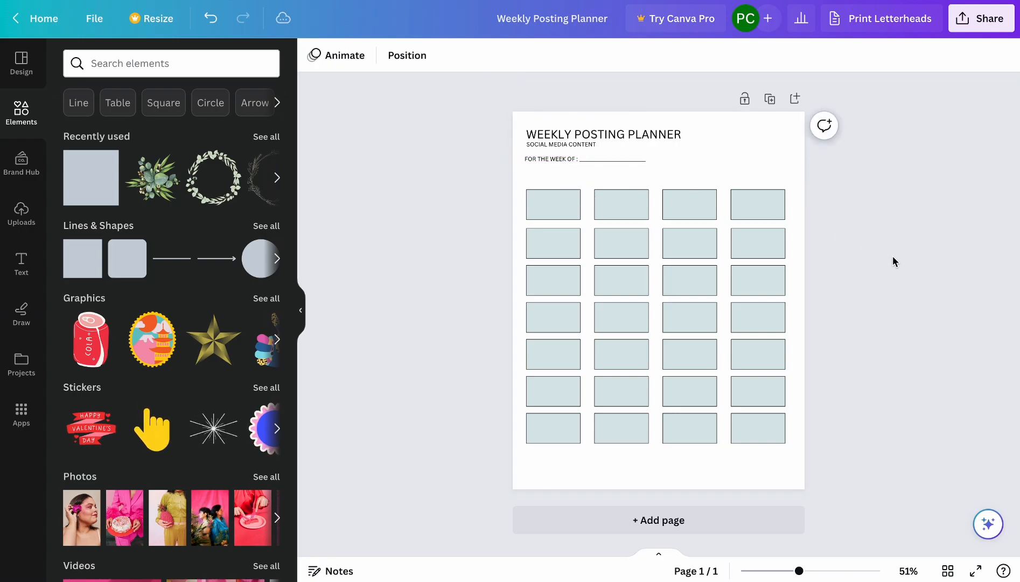
Start the first day cell's label with the text MOND and select that text.
left_click(551, 203)
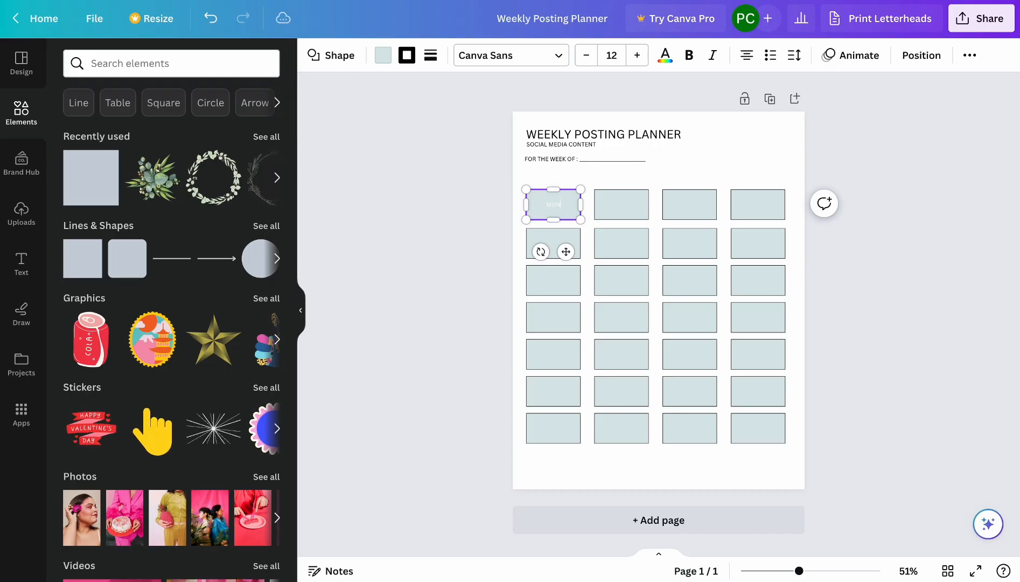
double_click(559, 204)
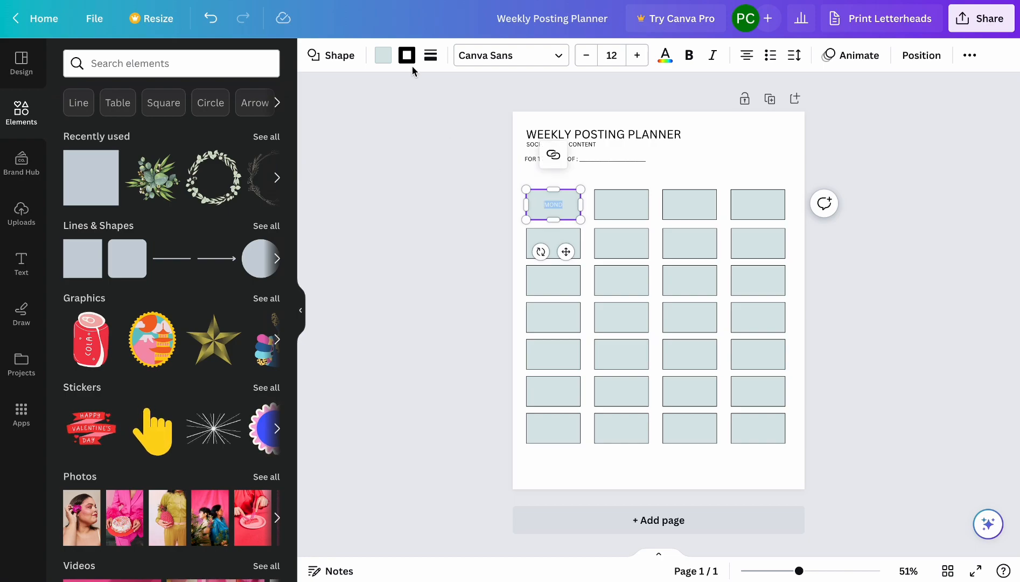
left_click(383, 55)
left_click(152, 140)
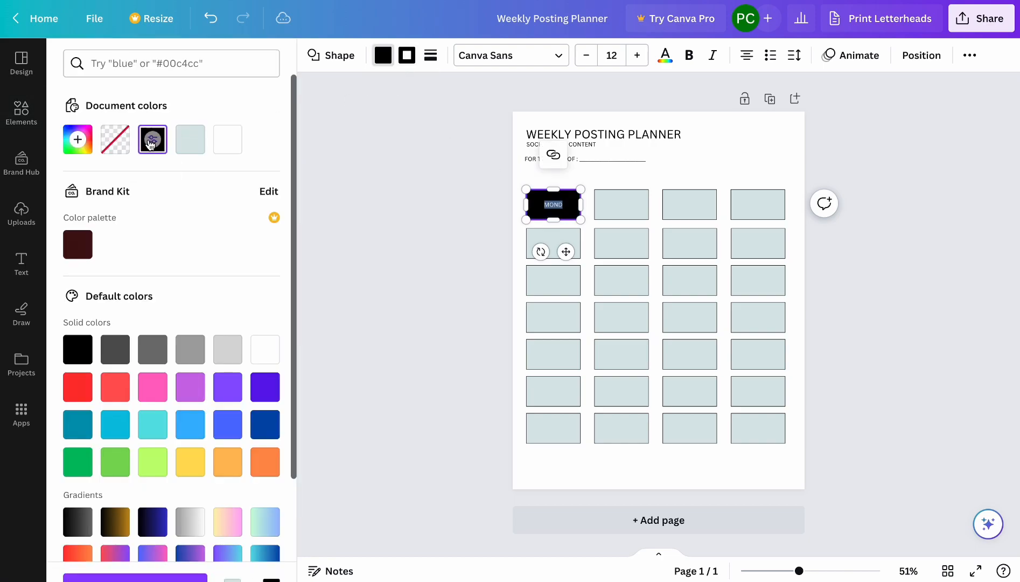
key("ctrl+z")
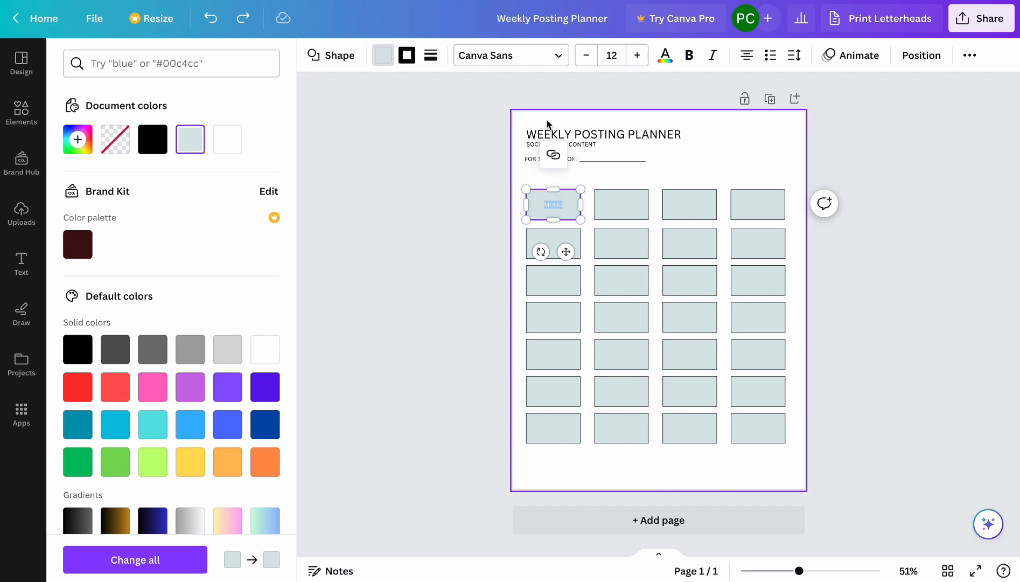
Make the first cell's text black and complete it as MONDAY, and label the cell below it TUESDAY in black.
left_click(115, 139)
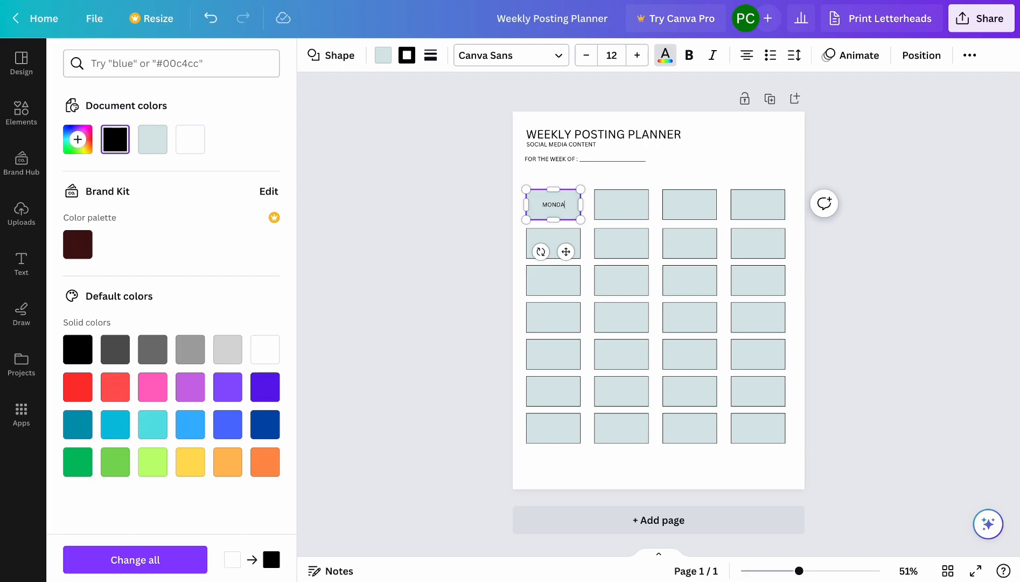
left_click(558, 241)
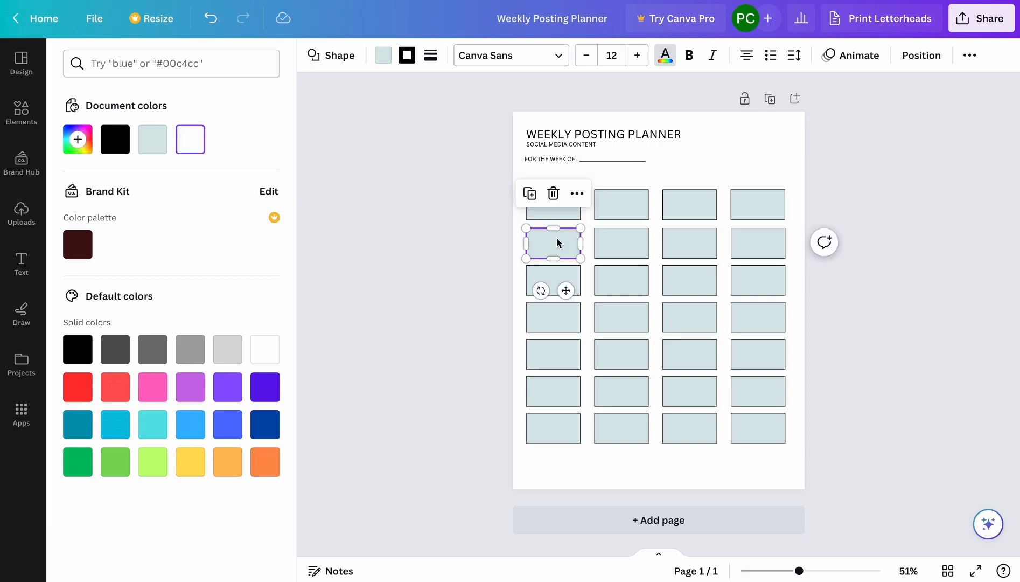
left_click(546, 248)
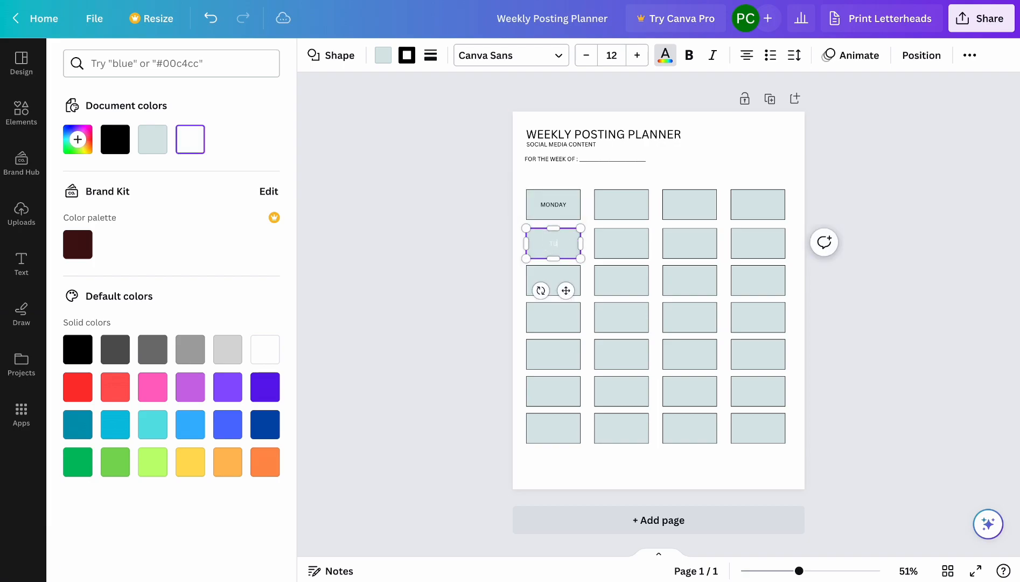
left_click(670, 59)
left_click(663, 58)
left_click(115, 139)
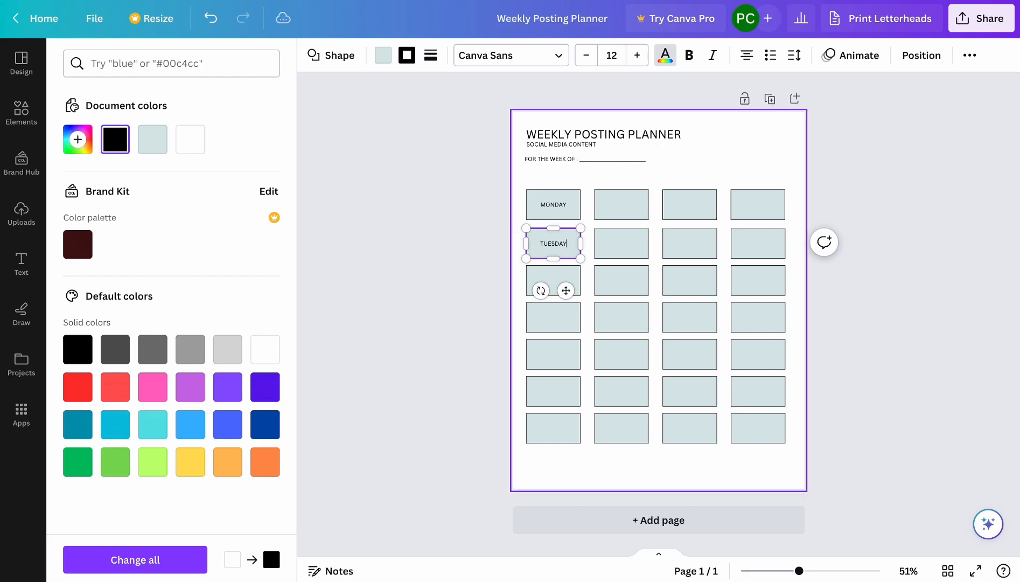
Label the third cell in the first column WEDNESDAY in black text.
left_click(555, 275)
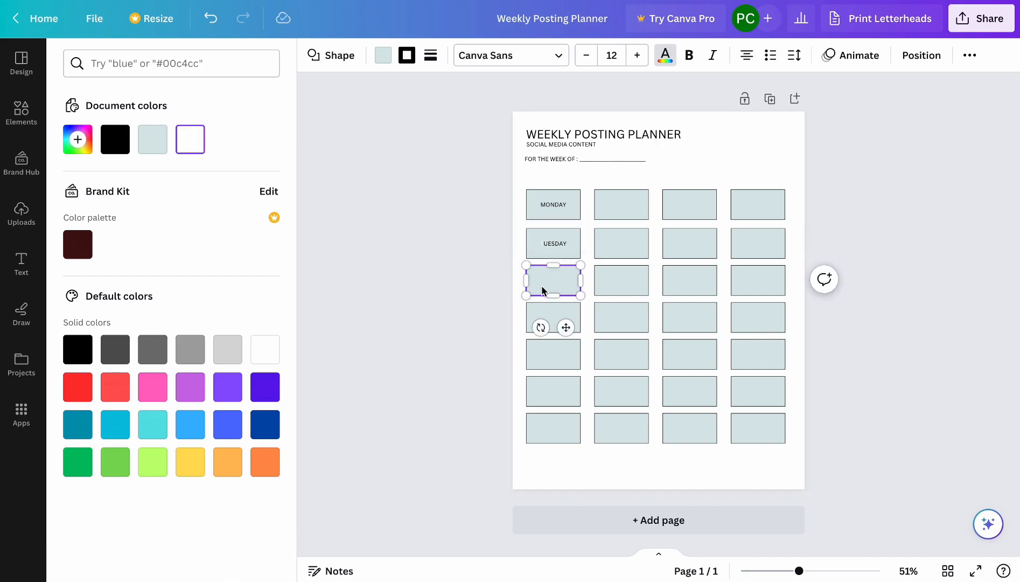
left_click(664, 57)
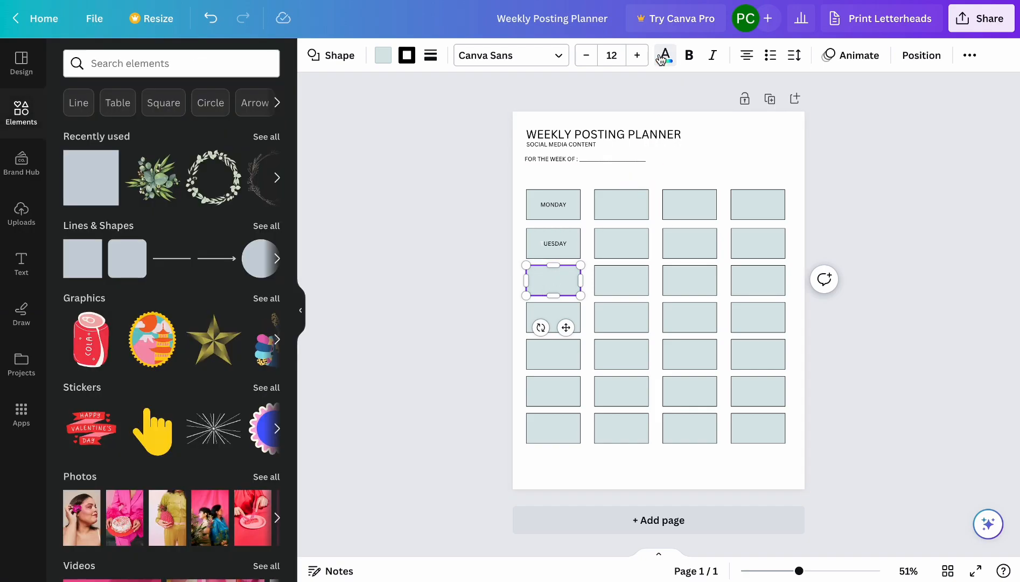
left_click(664, 57)
left_click(115, 139)
type("WEDNESDAY")
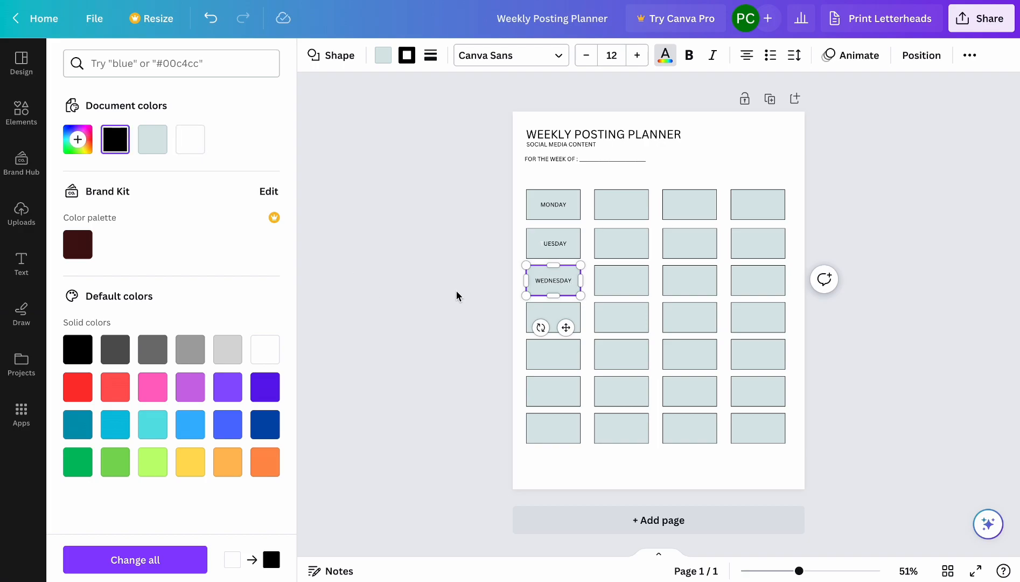
Label the fourth cell in the first column THURSDAY in black text.
left_click(555, 317)
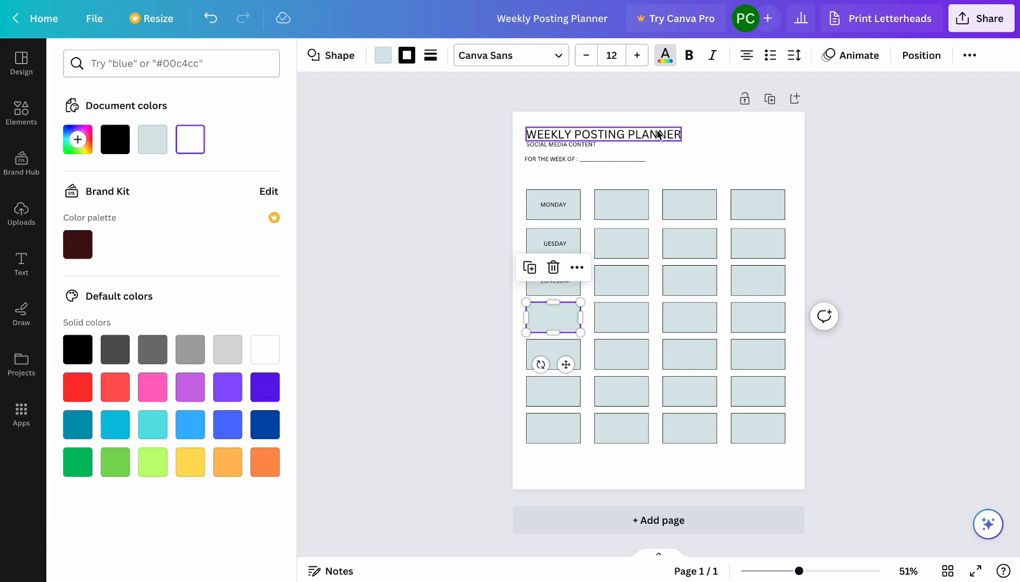
left_click(117, 141)
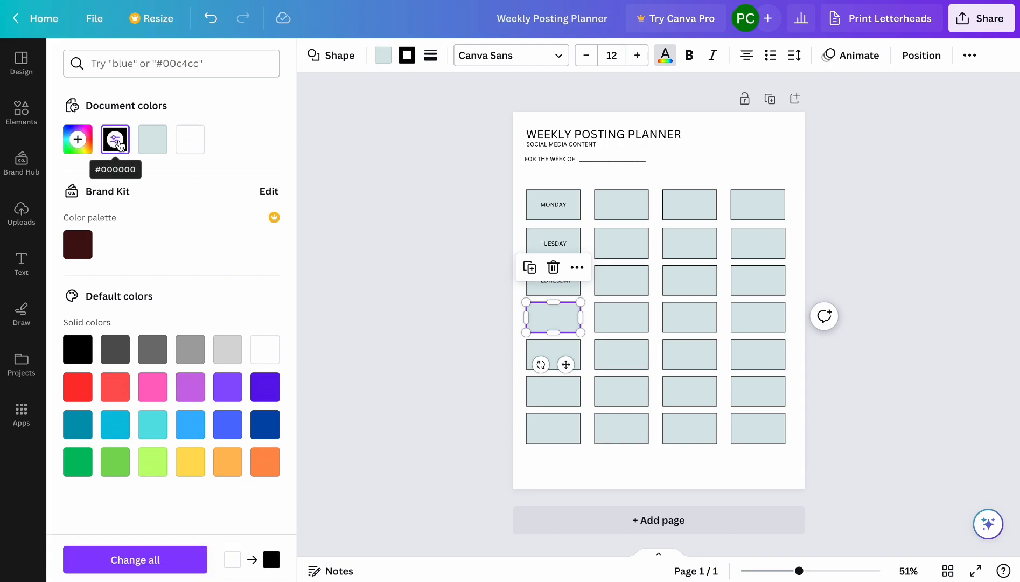
left_click(553, 316)
type("THURSDAY")
Label the fifth cell in the first column FRIDAY in black text.
double_click(551, 357)
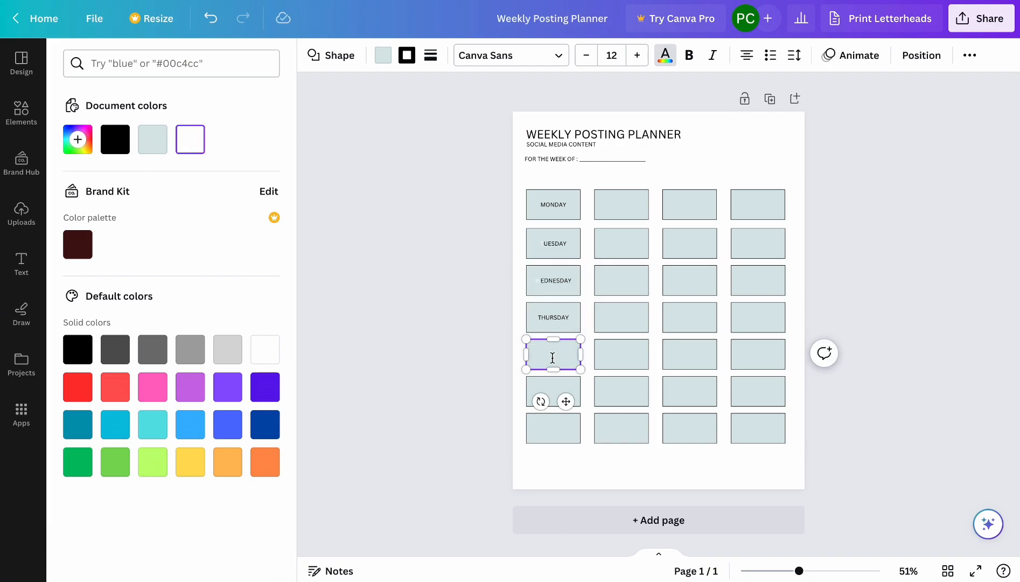
left_click(665, 56)
left_click(666, 55)
left_click(116, 142)
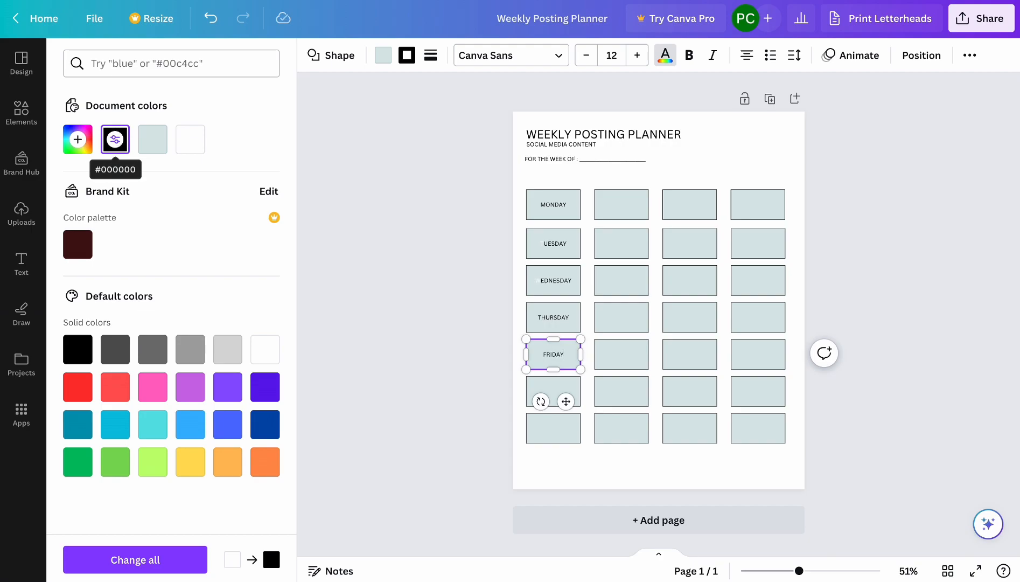
double_click(553, 388)
double_click(542, 357)
left_click(666, 58)
left_click(666, 58)
left_click(115, 141)
Label the sixth cell in the first column SATURDAY and color its text black.
double_click(556, 387)
type("SAYU")
type("TURDAY")
double_click(540, 394)
left_click(665, 57)
left_click(665, 57)
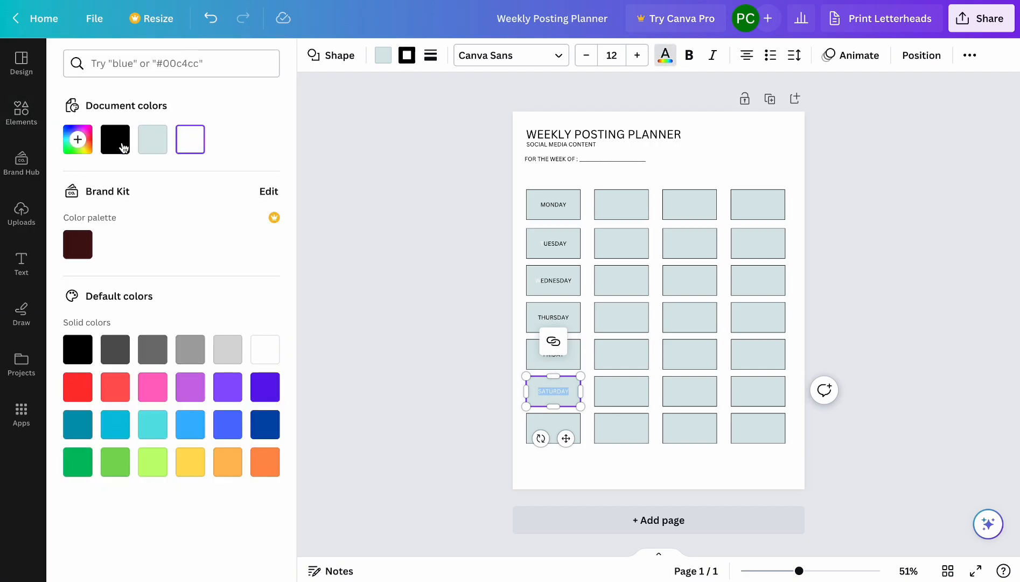
left_click(128, 146)
Delete the last three cells of the bottom row, keeping only its first-column cell.
double_click(551, 426)
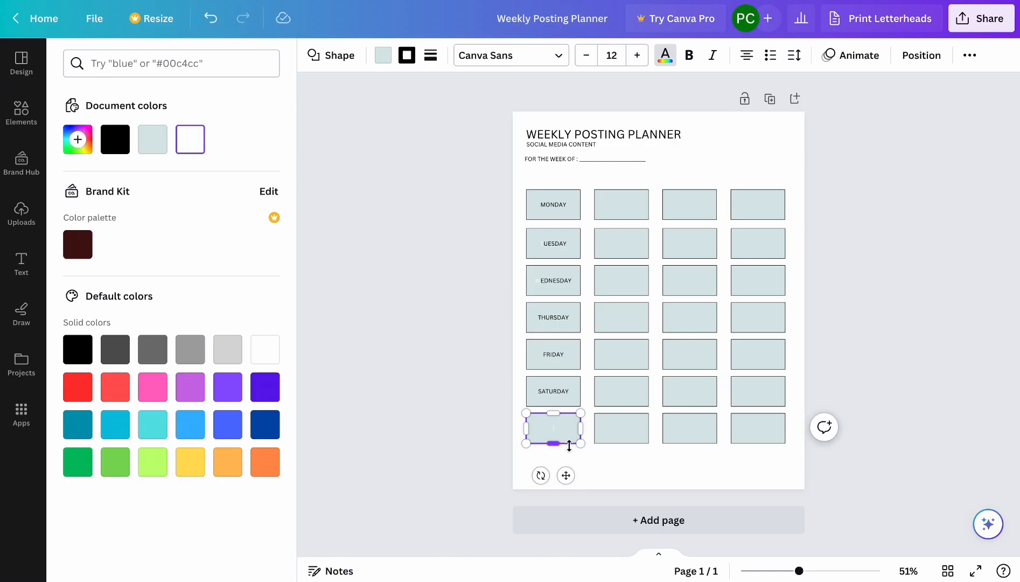
left_click(621, 428)
left_click_drag(520, 413, 646, 444)
left_click(670, 452)
left_click_drag(589, 415, 767, 439)
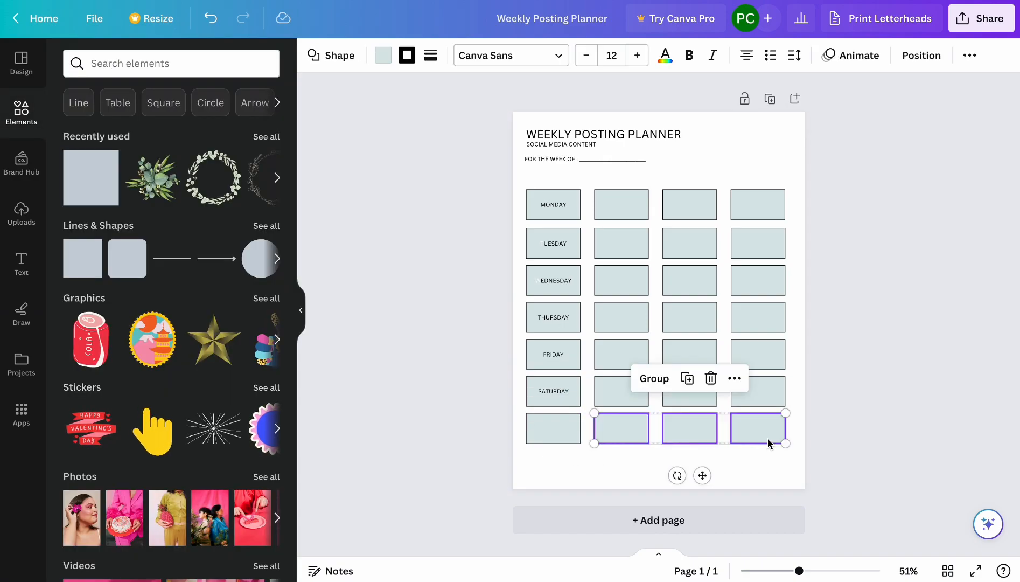
key("Delete")
Stretch the remaining bottom cell across the full grid width and reduce its height to about half, forming a thin bar.
left_click(557, 428)
left_click_drag(581, 428, 784, 426)
left_click_drag(662, 442, 657, 429)
Label the thin bar NOTES FOR NEXT WEEK and color its text black.
left_click(630, 419)
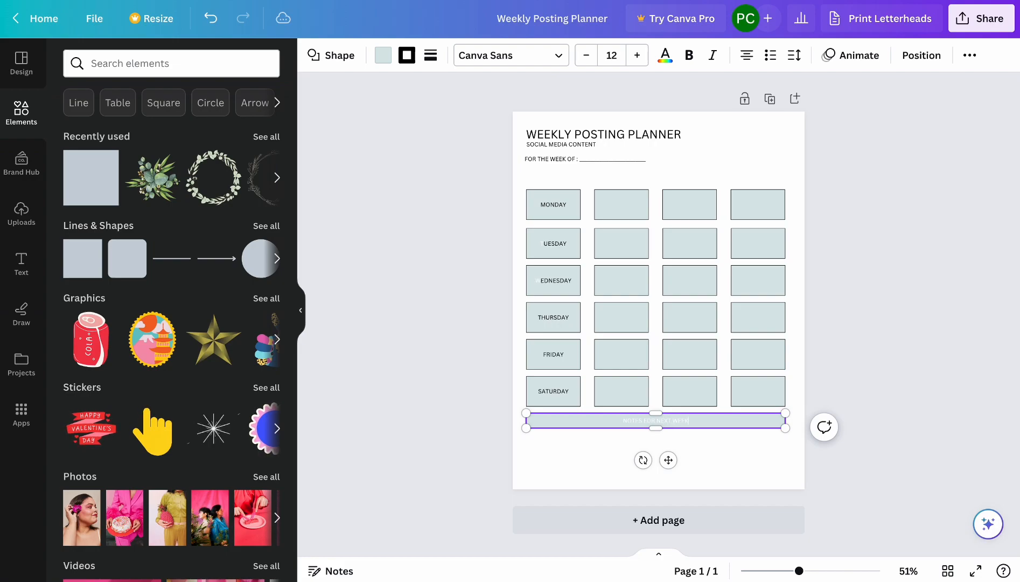
key("ctrl+a")
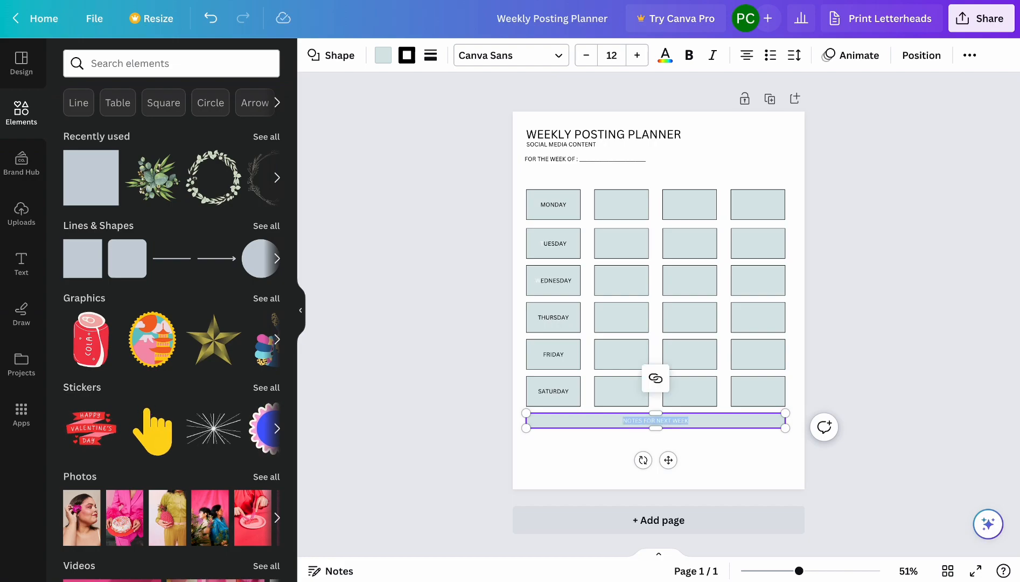
left_click(666, 55)
left_click(115, 140)
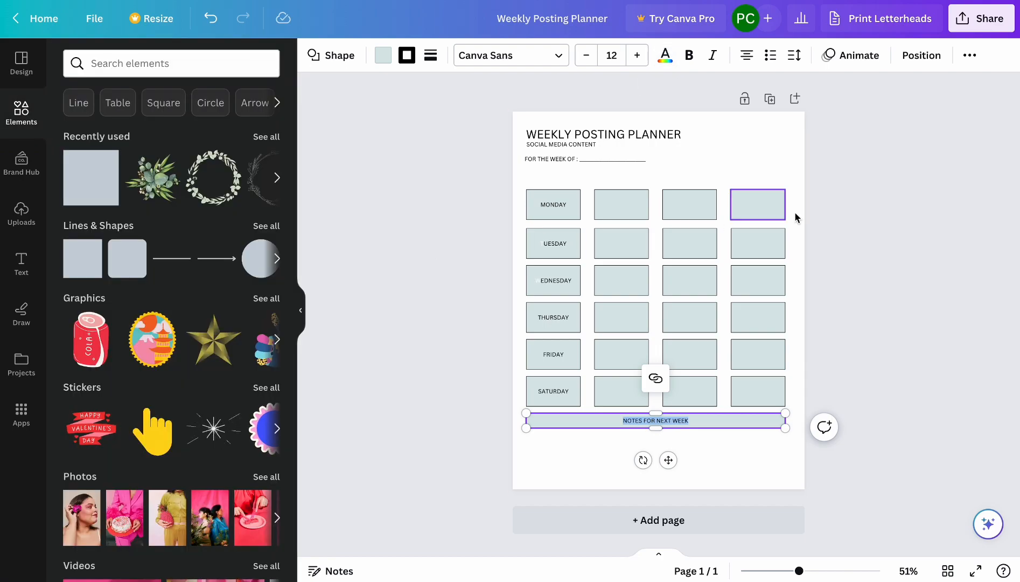
left_click(895, 232)
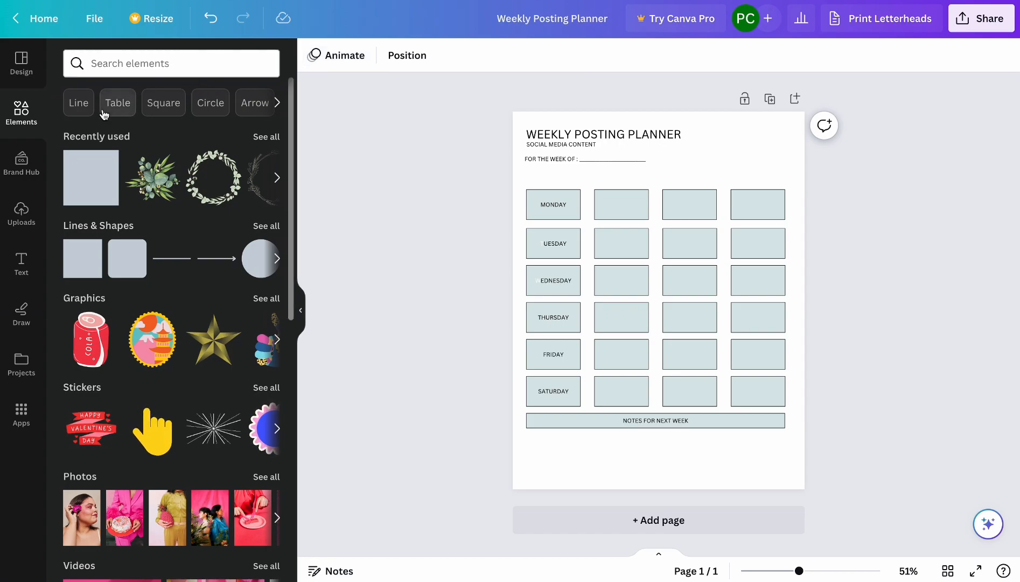
Find a plain straight line element, place it just below the NOTES FOR NEXT WEEK bar and stretch it across the grid width.
left_click(105, 64)
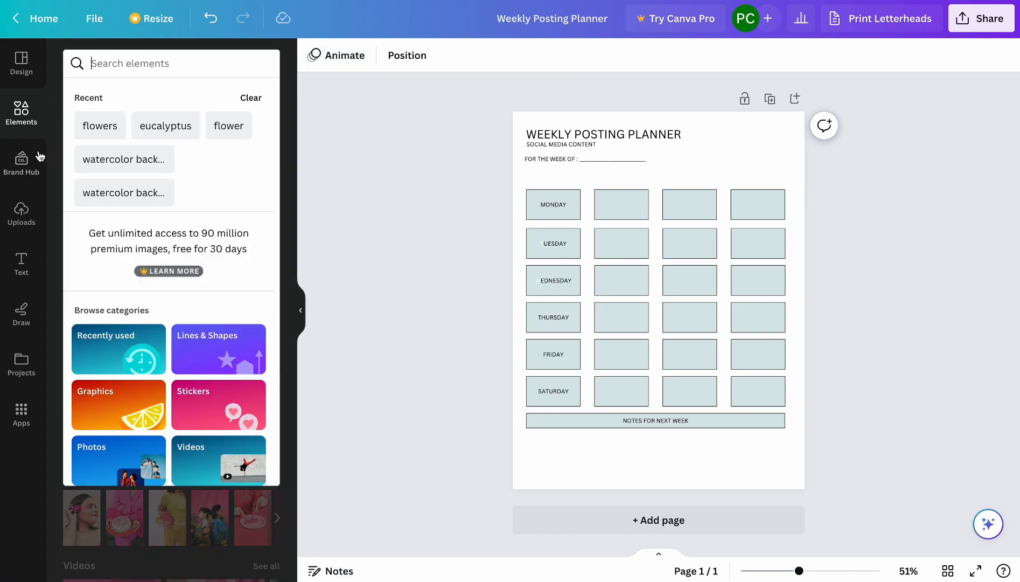
type("LINE")
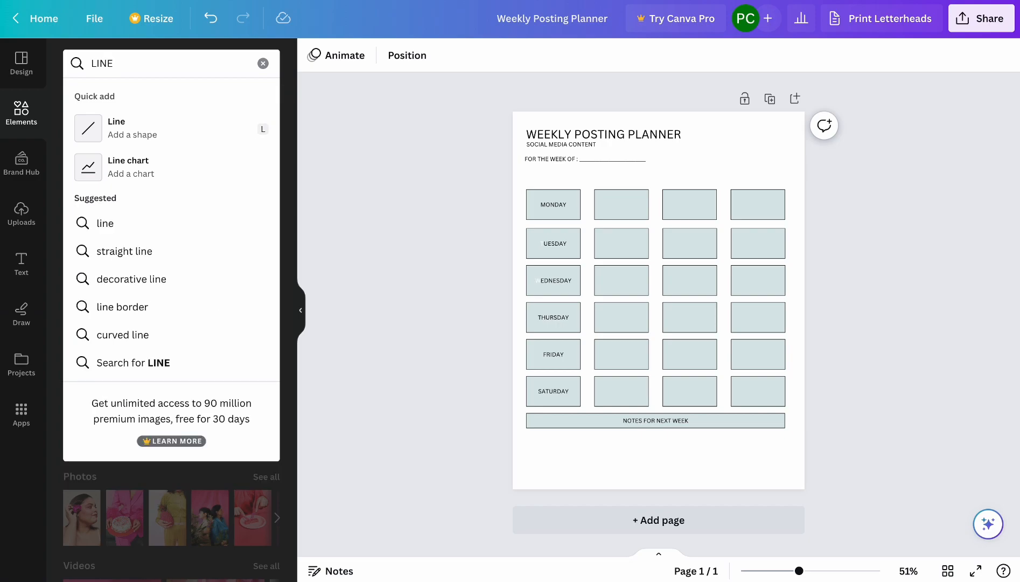
key("Return")
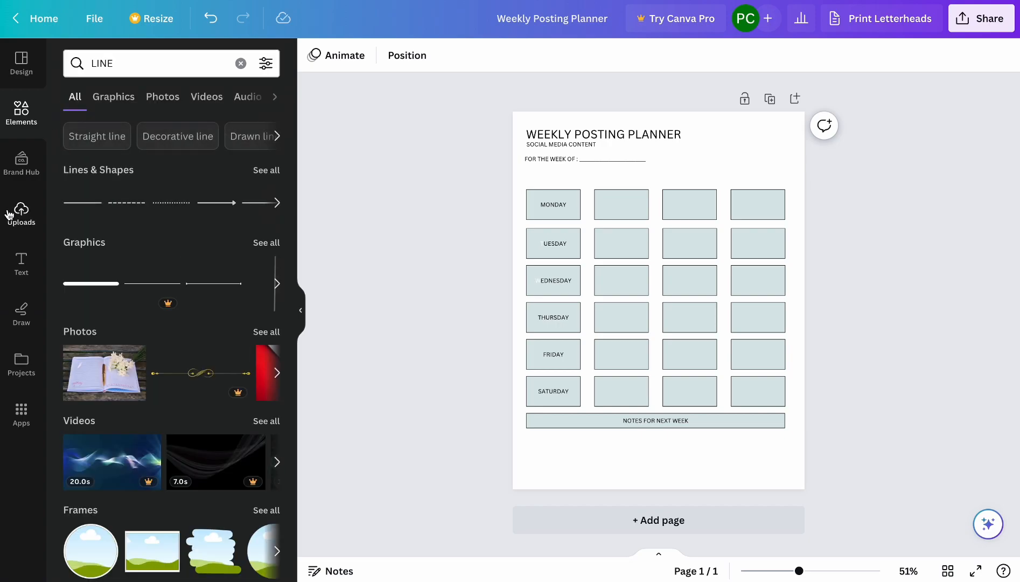
left_click(80, 208)
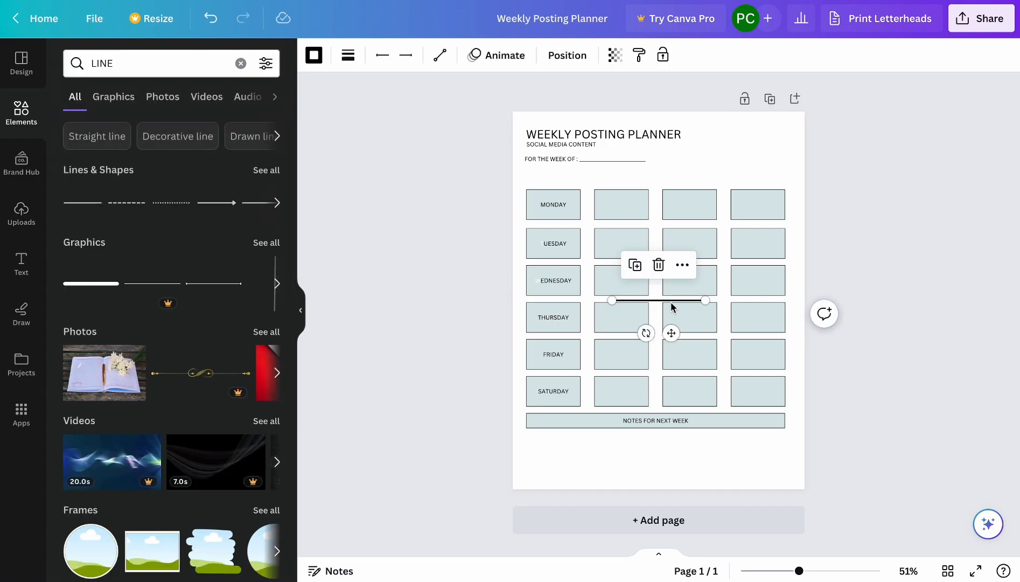
left_click_drag(668, 308, 785, 443)
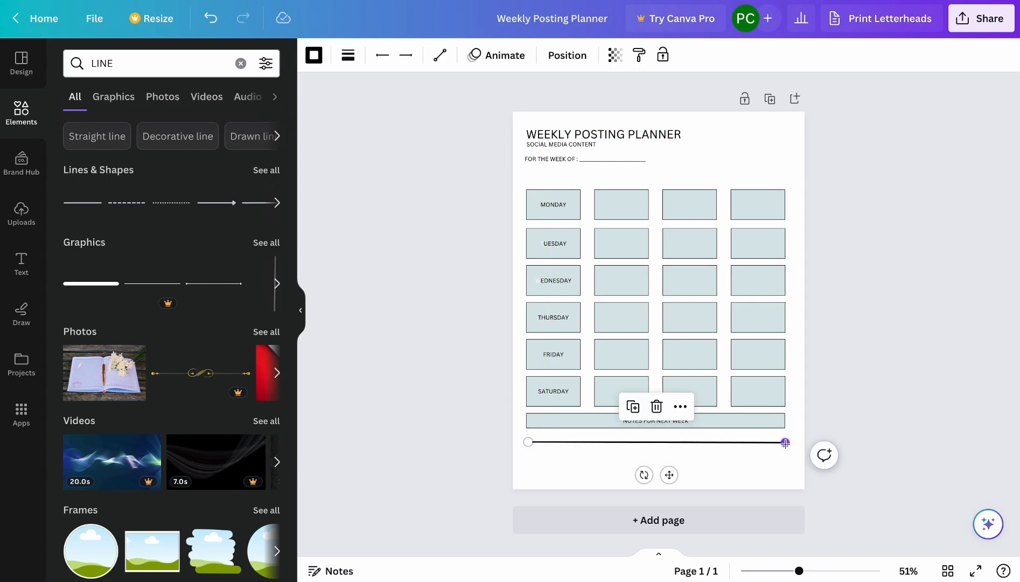
Copy the line and paste three more copies of it.
right_click(746, 441)
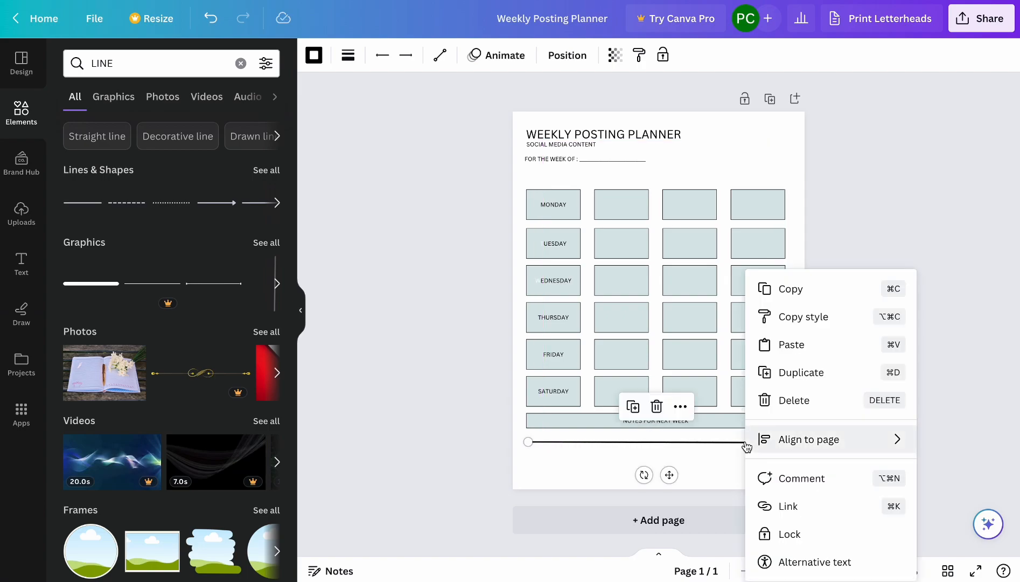
left_click(802, 294)
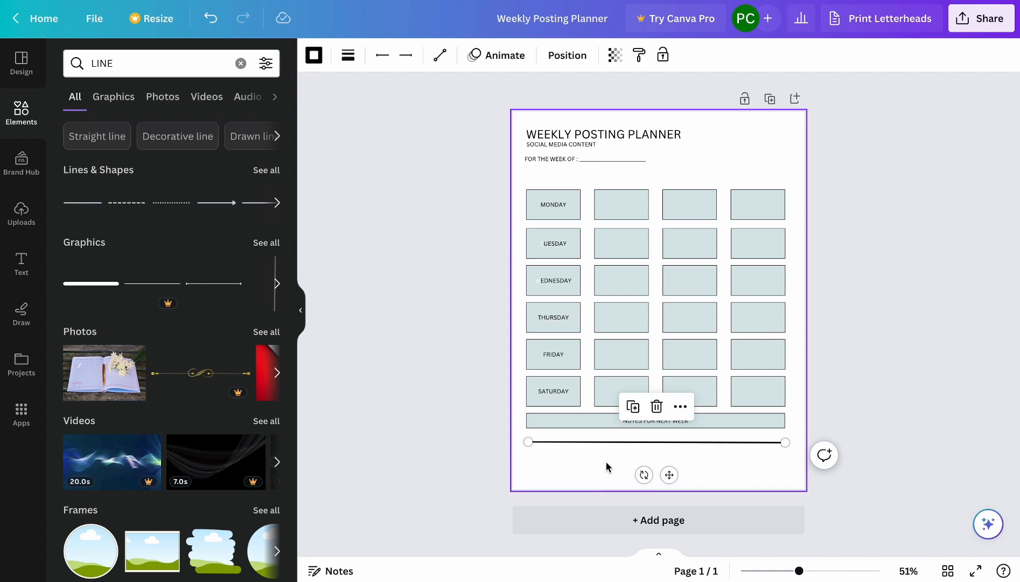
key("ctrl+v")
key("ctrl+v")
key("ctrl+v")
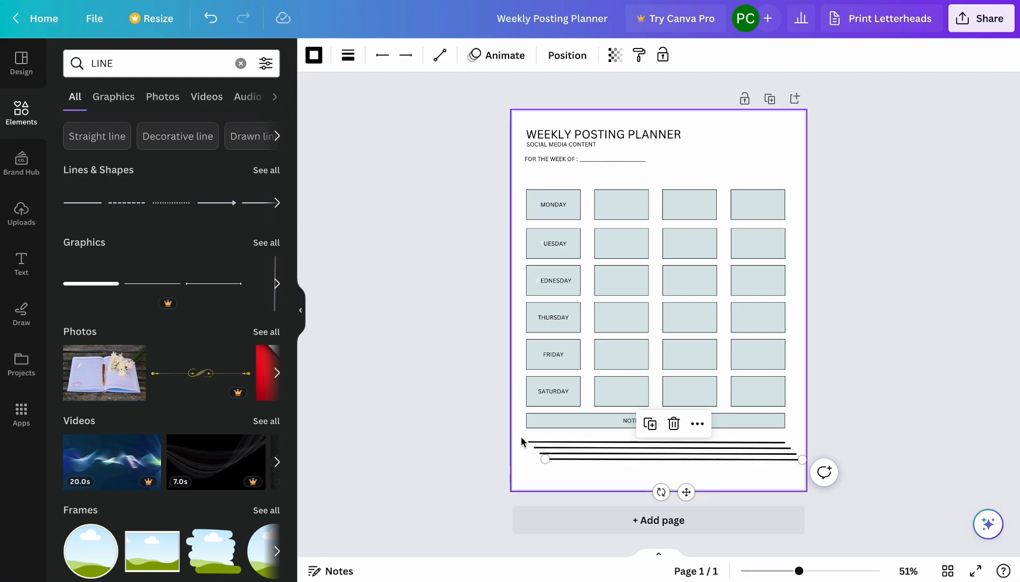
Tidy up the four lines so their ends align, and move them together beneath the notes bar to match the grid width.
left_click_drag(521, 437, 662, 477)
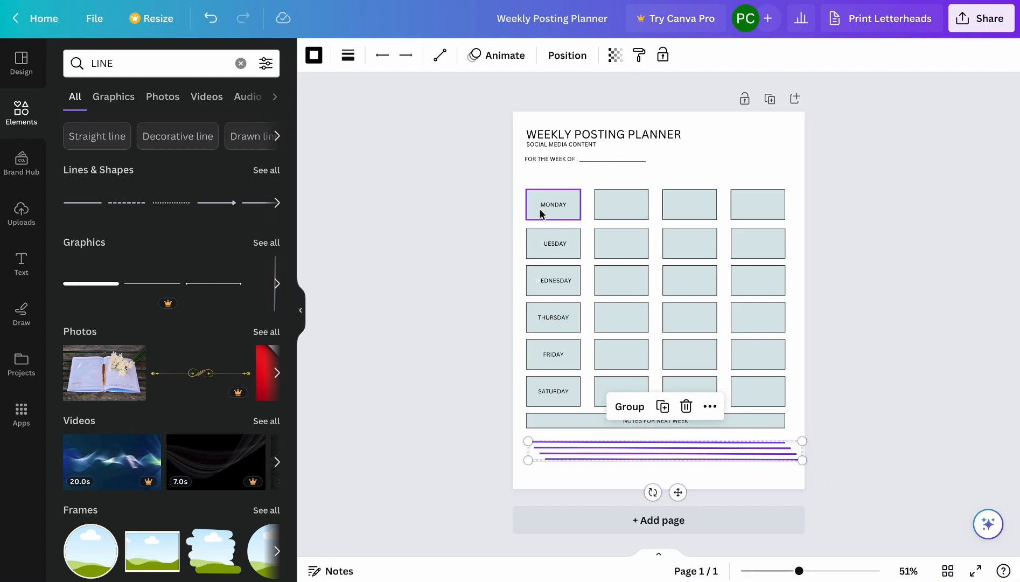
left_click(569, 55)
left_click(96, 331)
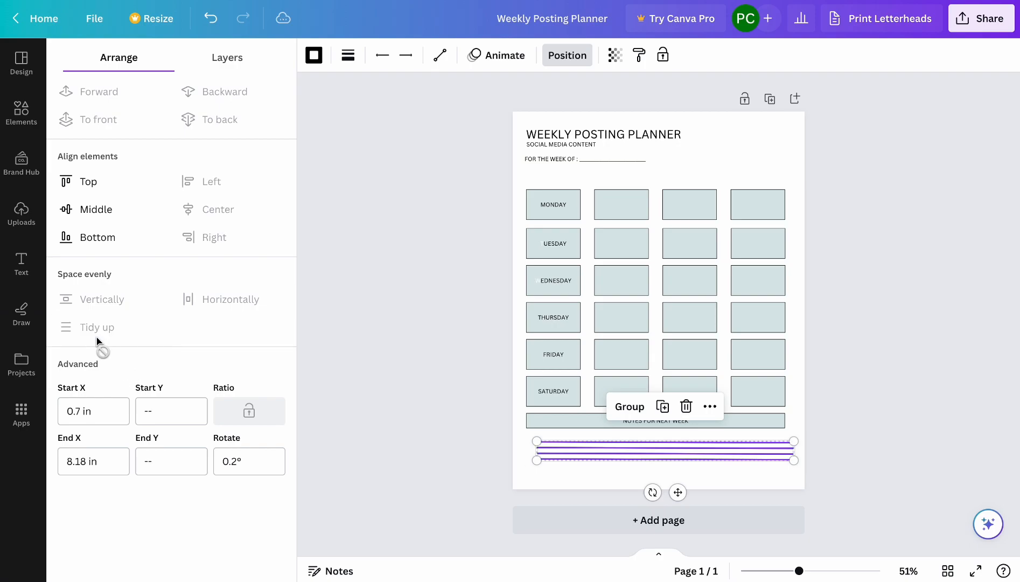
left_click(911, 396)
left_click_drag(701, 460, 688, 448)
left_click(895, 401)
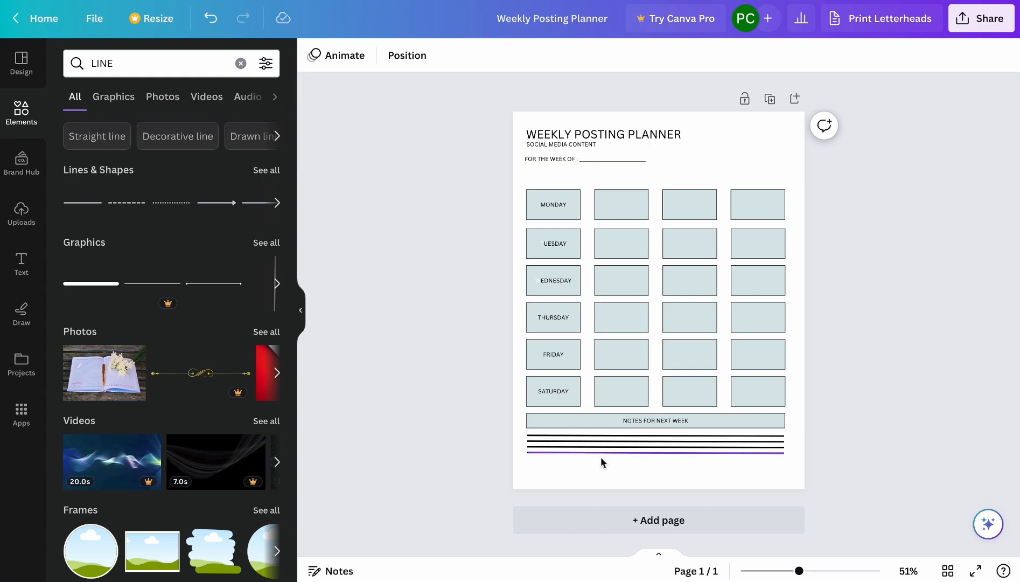
Spread the lines down the empty space below the notes bar, remove one of the four and reposition the top line.
left_click(599, 451)
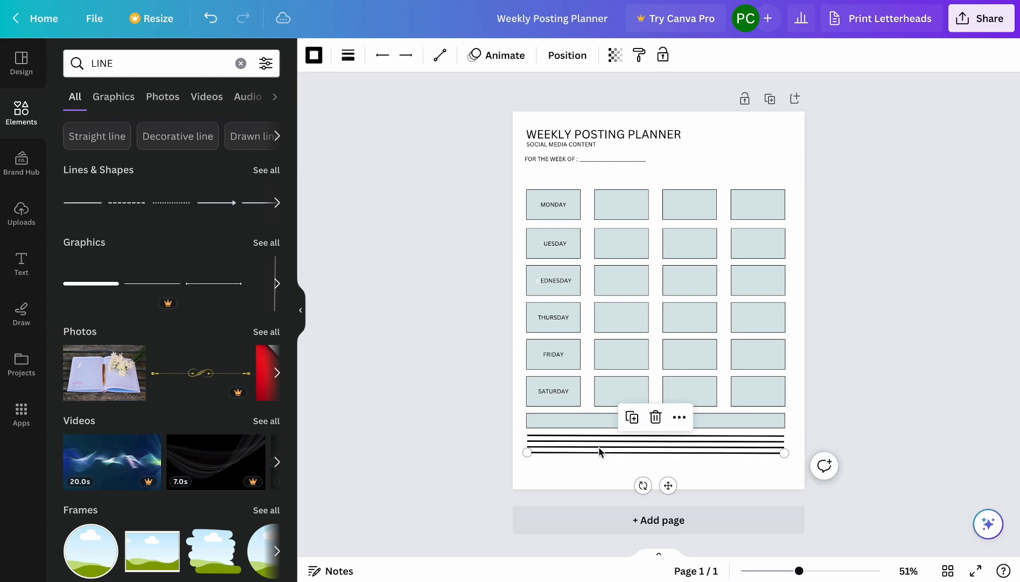
mouse_move(600, 453)
left_mouse_down()
mouse_move(598, 478)
mouse_move(612, 447)
left_mouse_up()
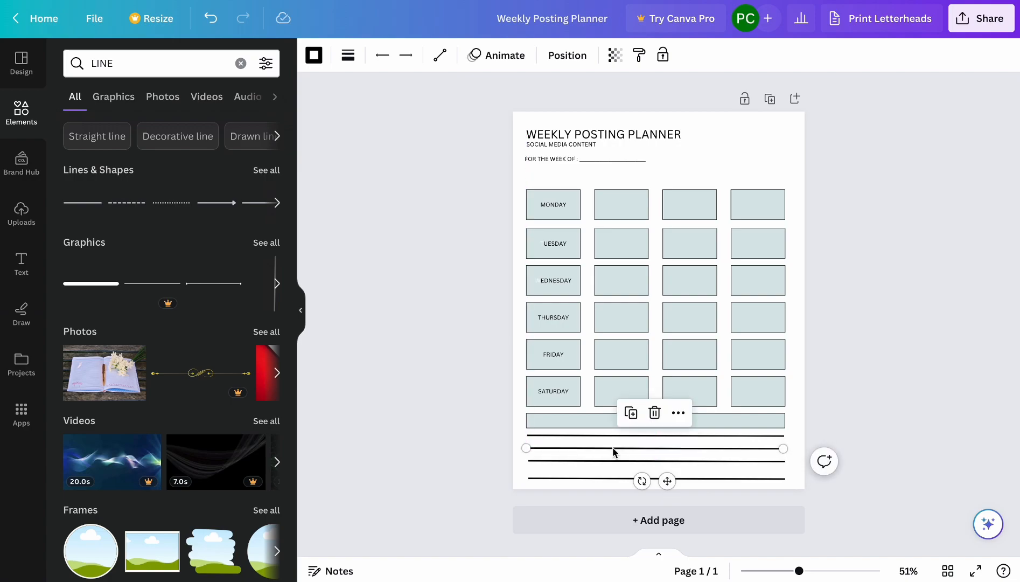
left_click_drag(547, 436, 824, 533)
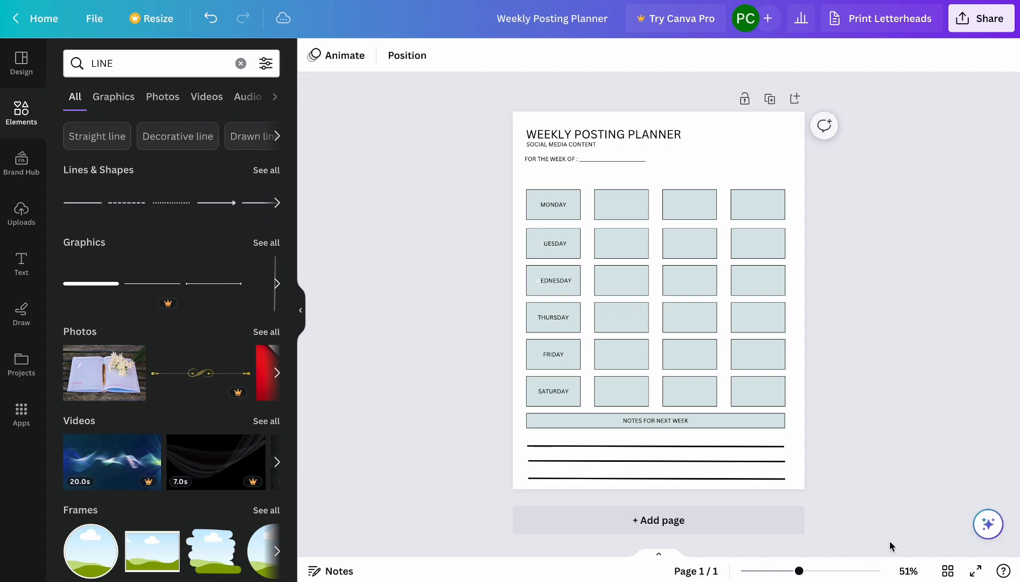
left_click(651, 446)
left_click_drag(651, 444, 652, 445)
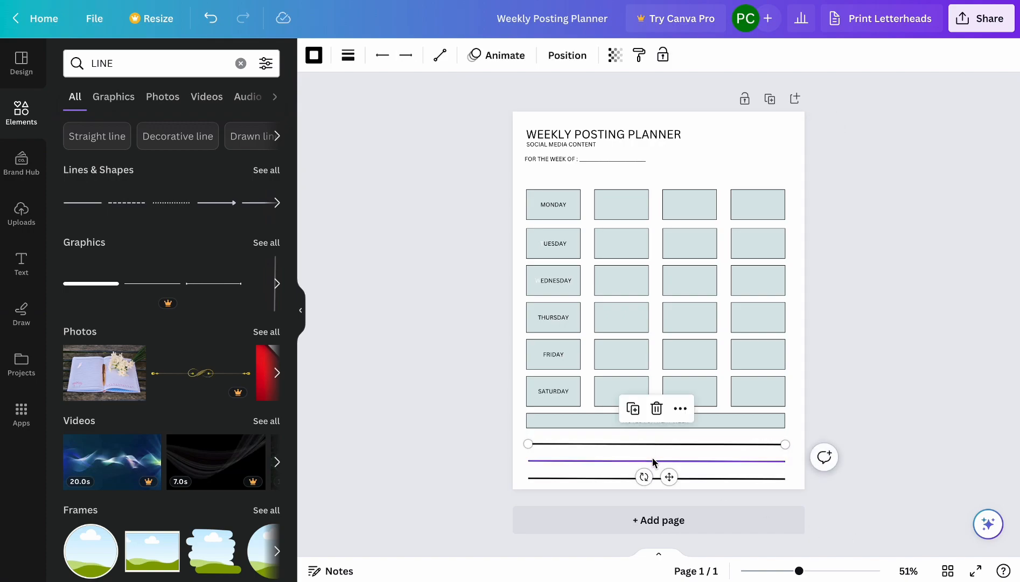
Space the three note lines evenly with Tidy up.
left_click_drag(518, 439, 792, 485)
left_click(576, 54)
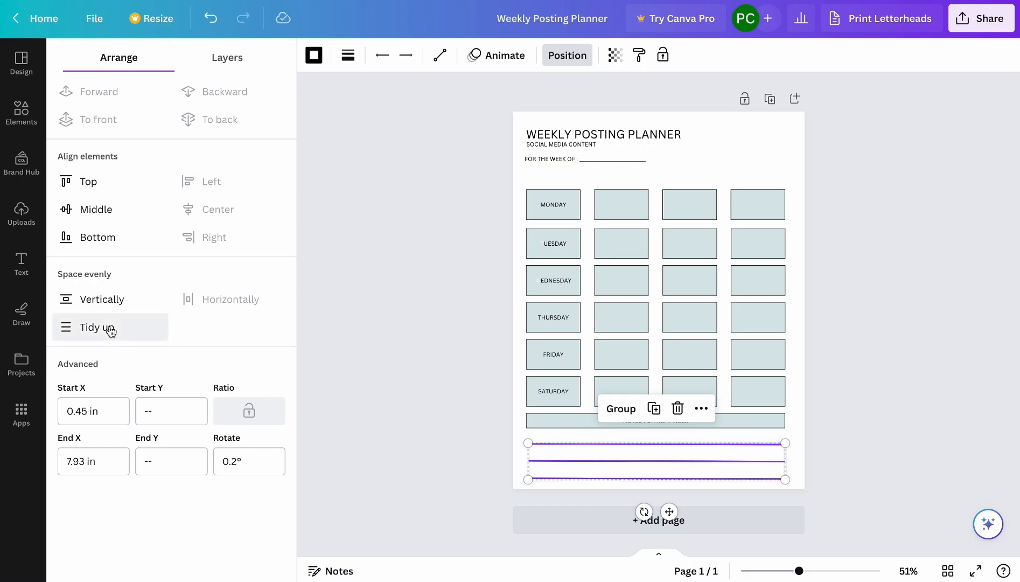
left_click(883, 371)
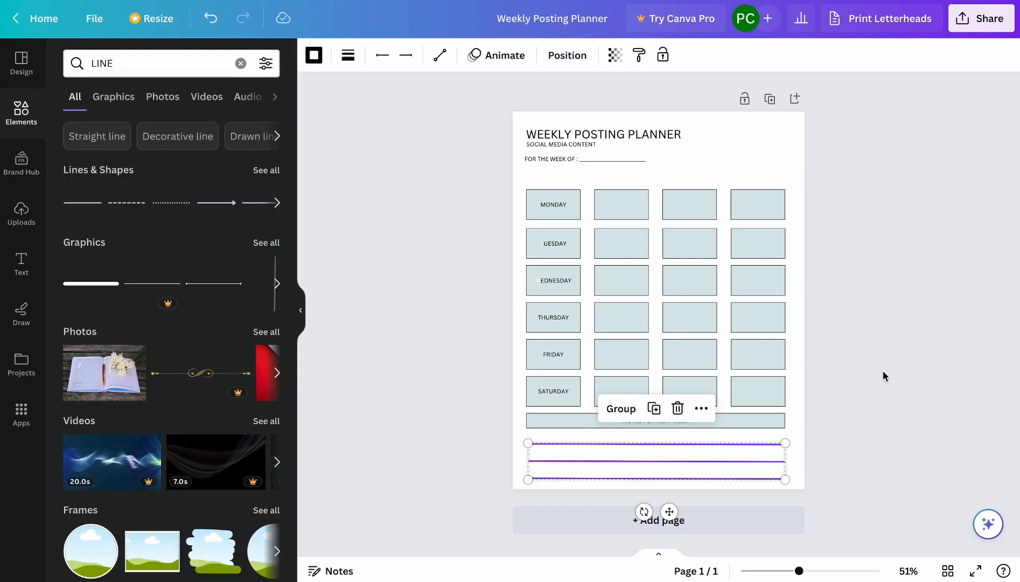
left_click(882, 370)
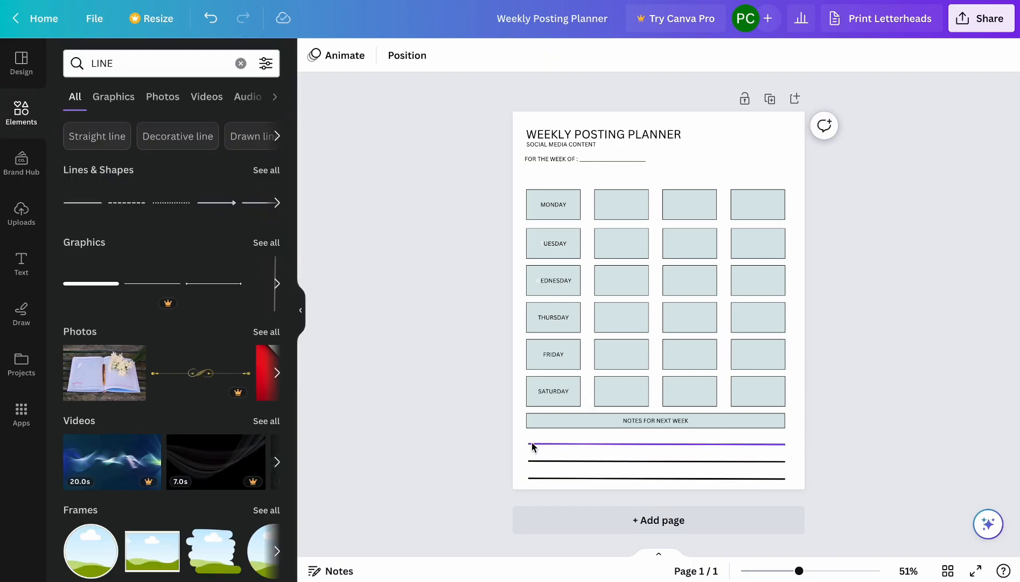
Reduce the line weight of all three note lines to the minimum.
left_click_drag(521, 438, 800, 484)
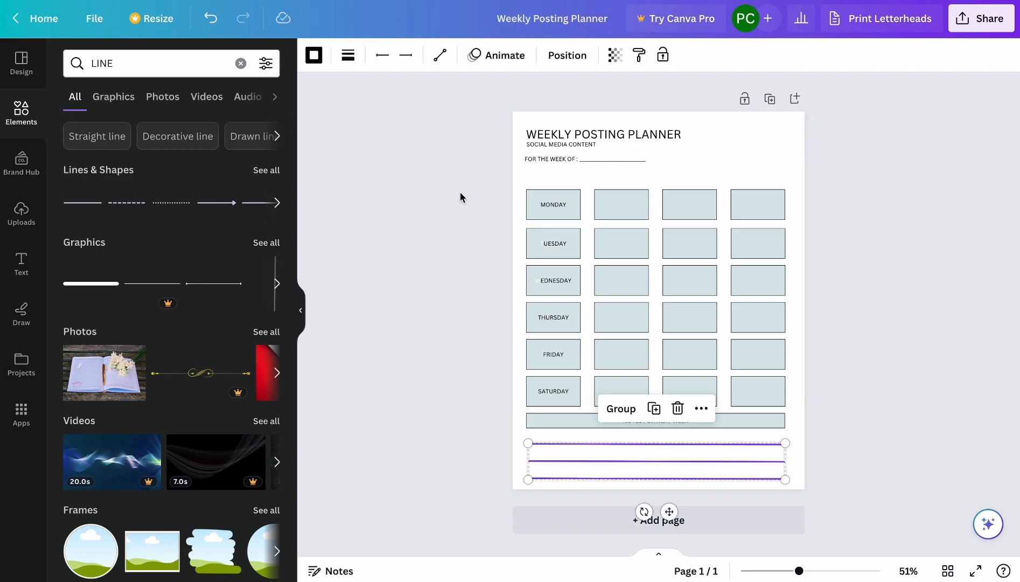
left_click(348, 56)
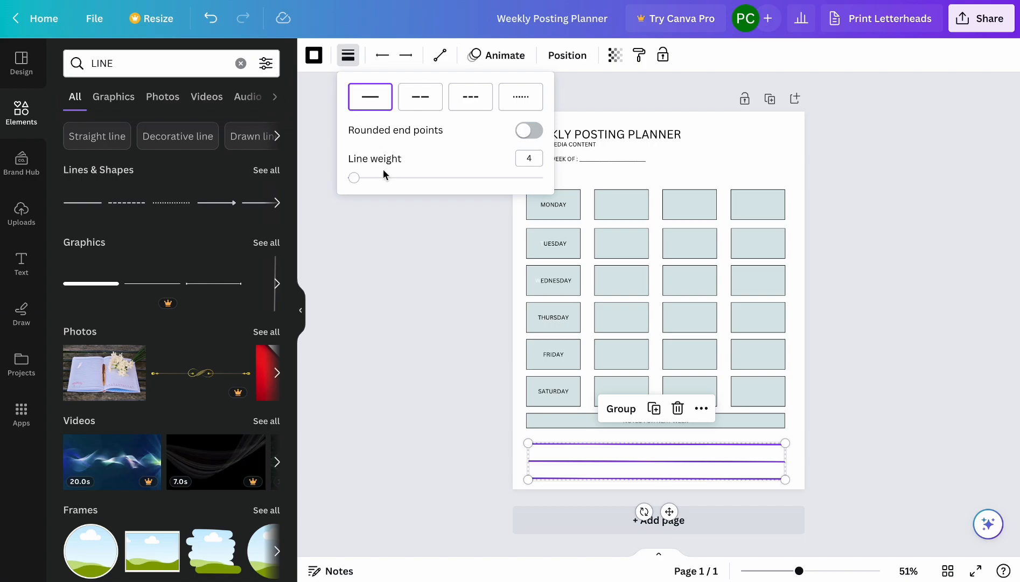
left_click_drag(353, 179, 334, 177)
left_click(414, 321)
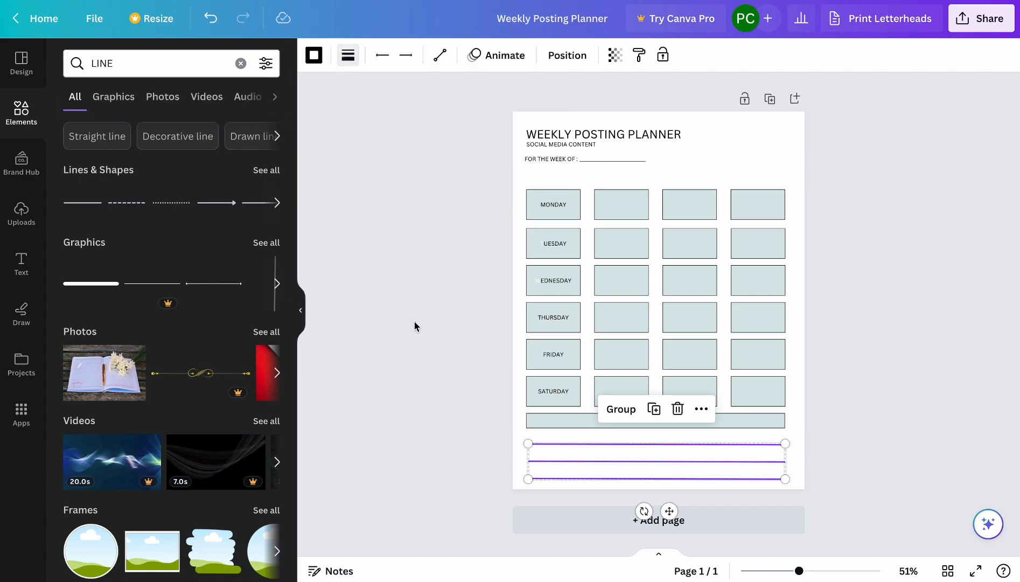
left_click(976, 251)
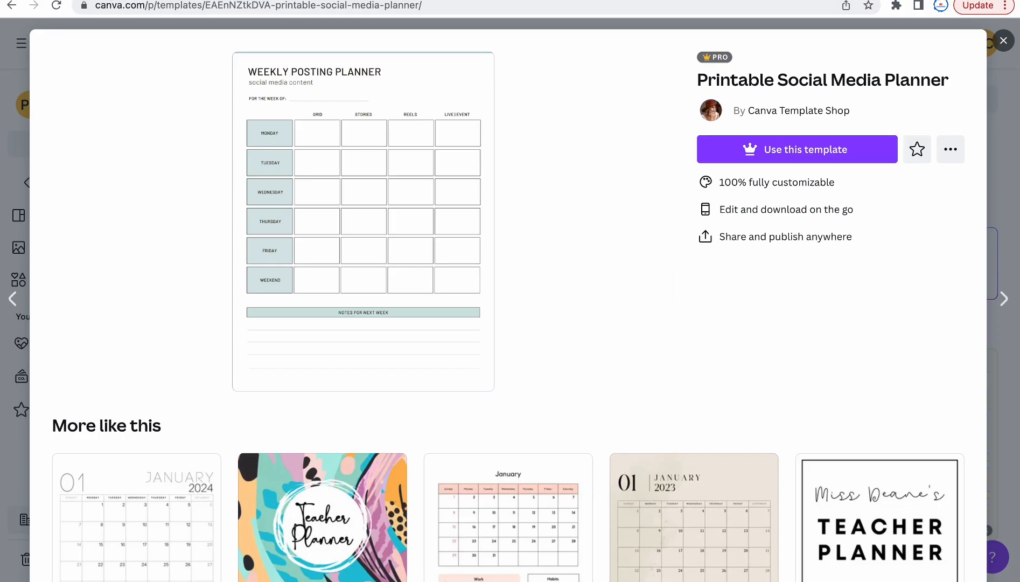
Add a text box reading GRID and center it above the grid's second column.
left_click(221, 1)
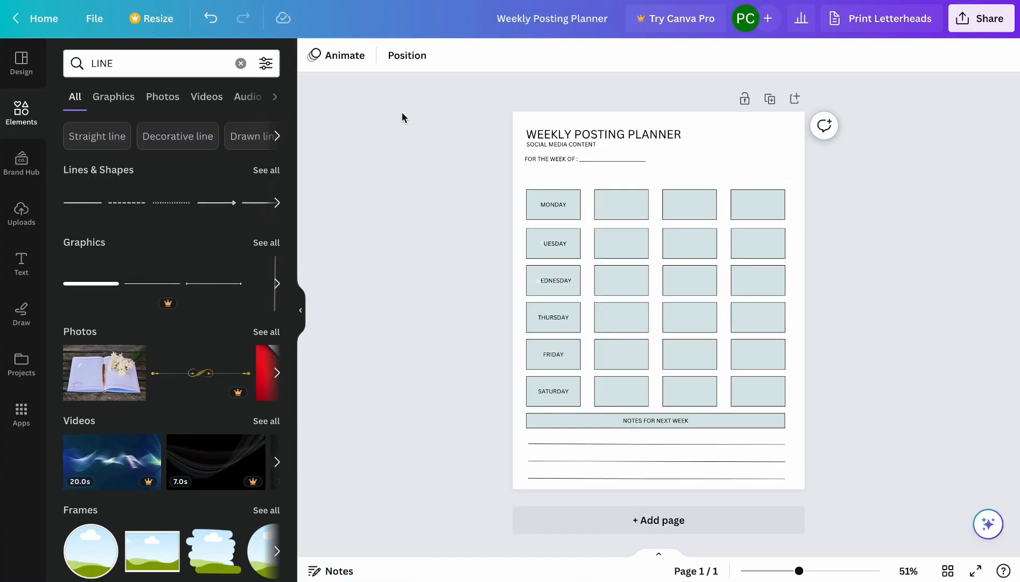
left_click(24, 262)
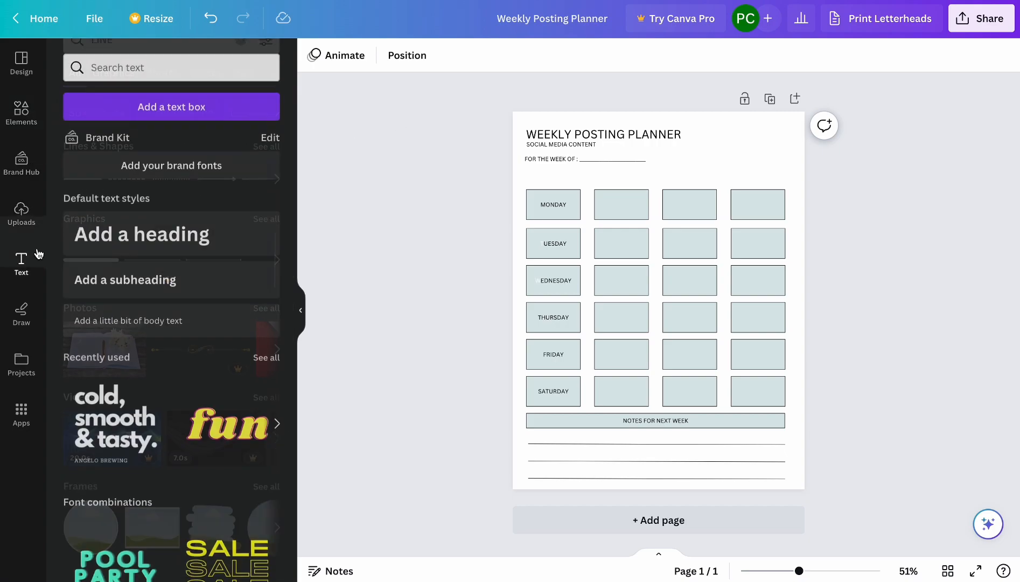
left_click(193, 108)
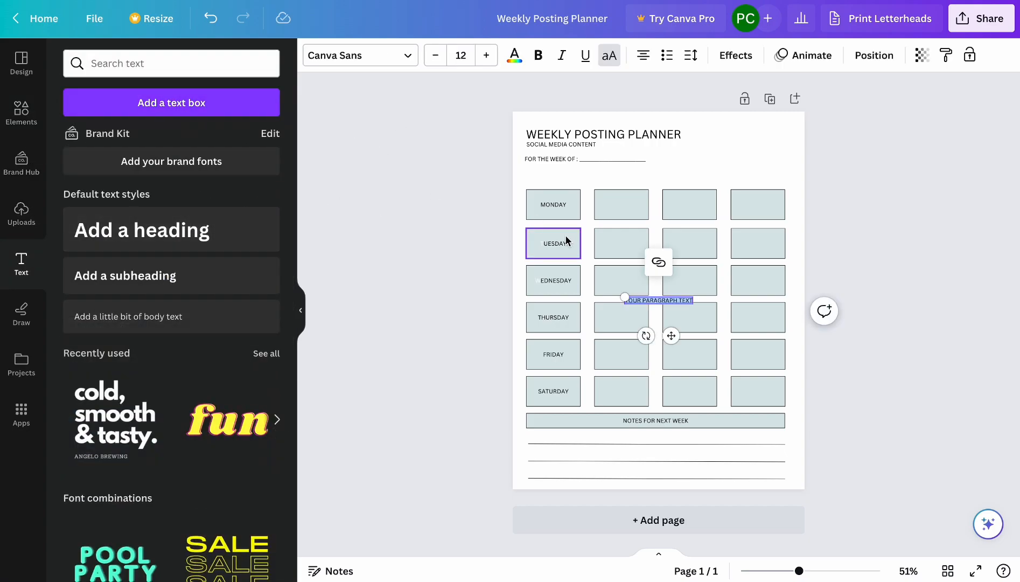
key("BackSpace")
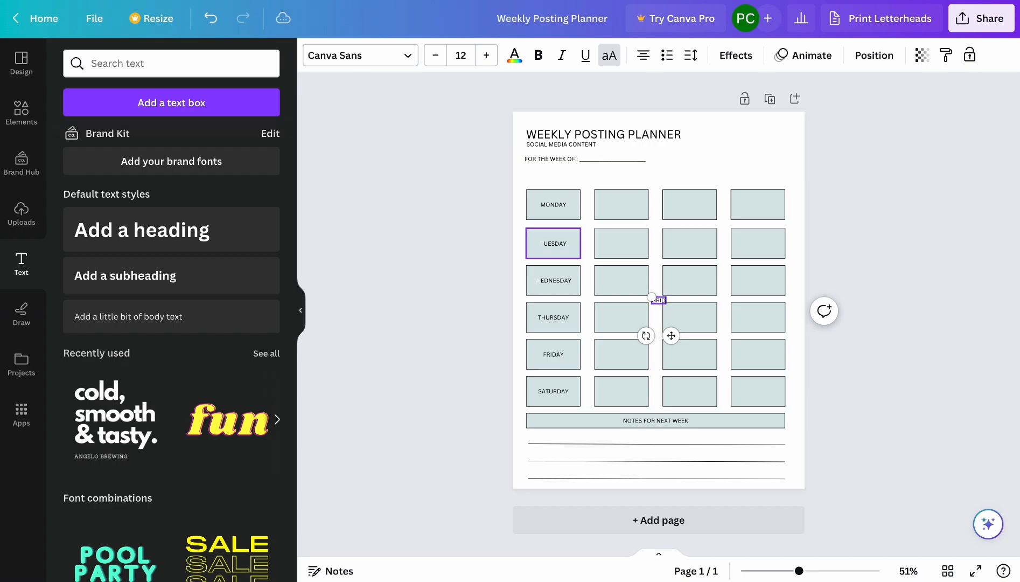
left_click_drag(659, 298, 618, 174)
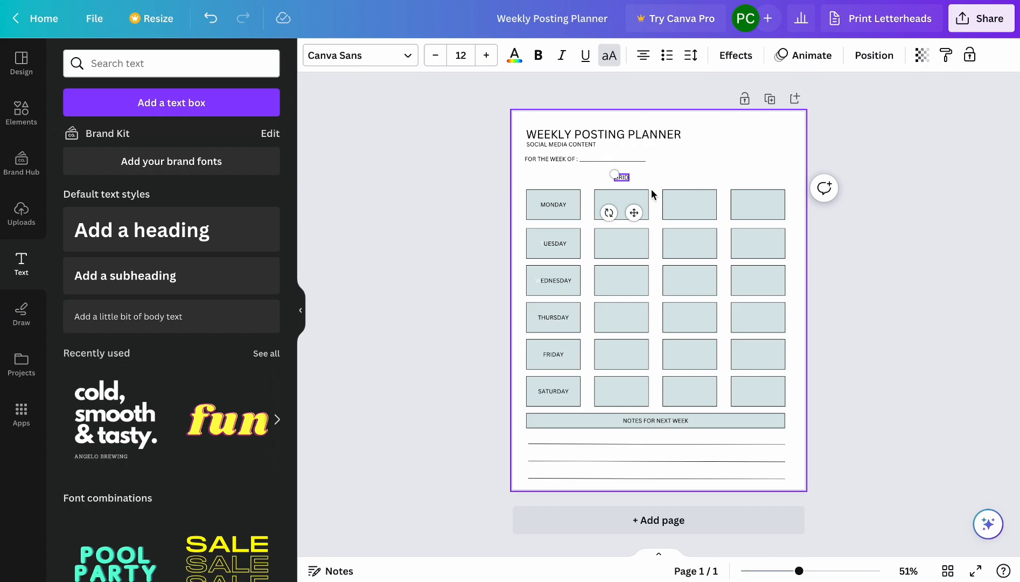
left_click(644, 173)
Duplicate the GRID heading above the third and fourth columns and change the copies to STORIES and REELS.
left_click(624, 177)
left_click_drag(628, 183, 684, 177)
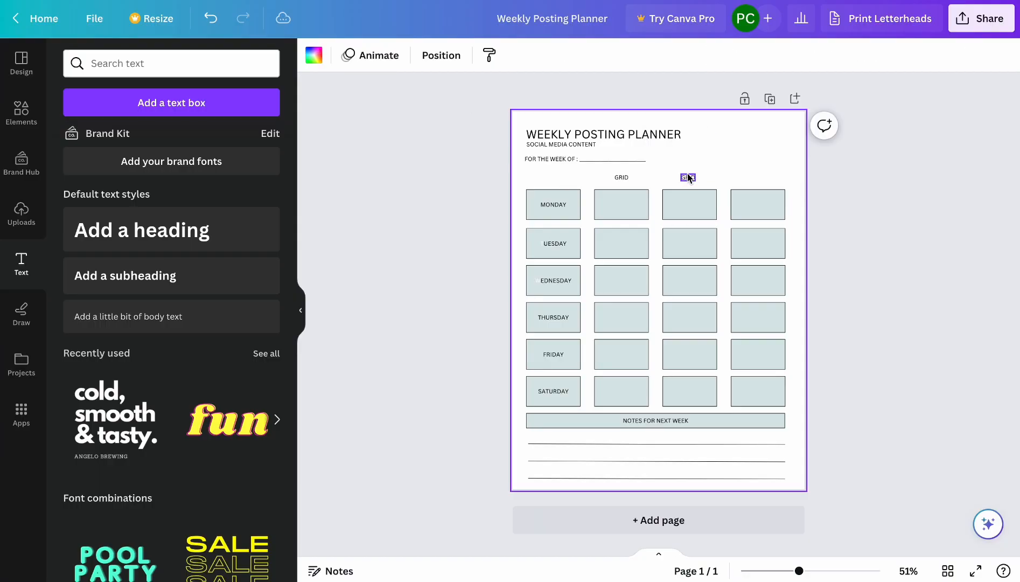
double_click(688, 177)
type("STORIES")
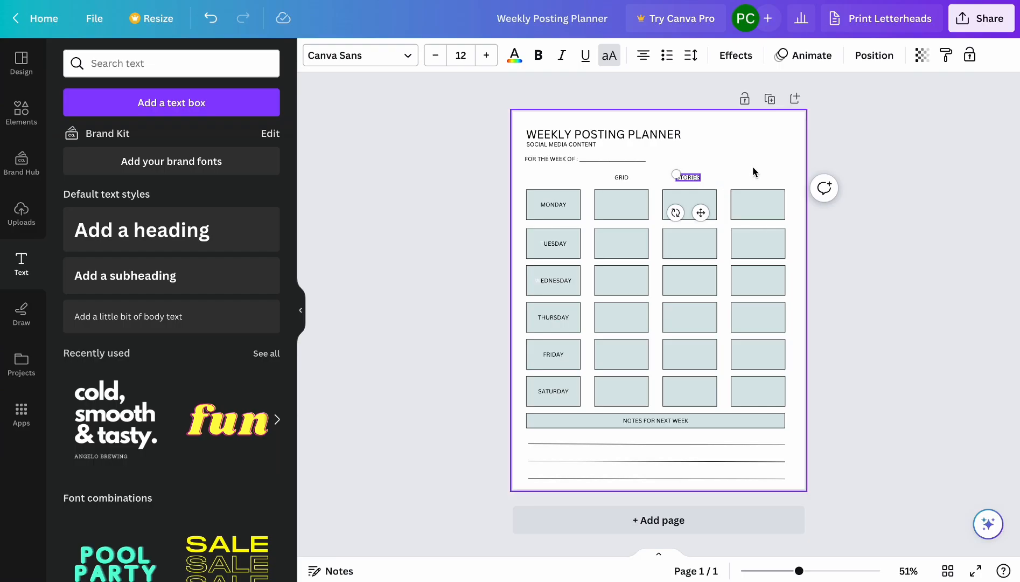
left_click_drag(688, 177, 755, 173)
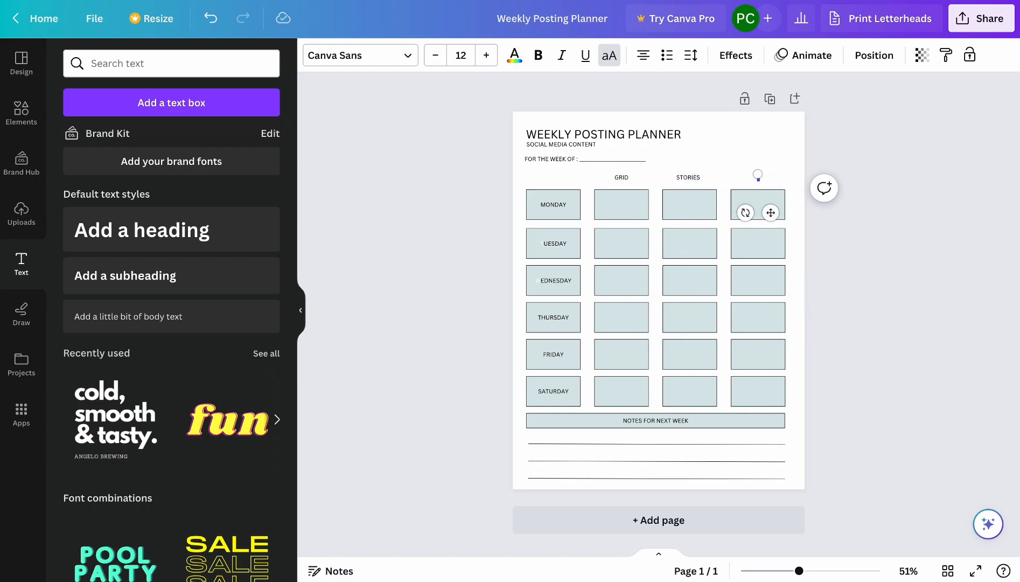
type("REELS")
Align and evenly space the three column headings with Tidy up.
left_click_drag(603, 171, 776, 181)
left_click(866, 58)
left_click(102, 327)
left_click(873, 56)
left_click(934, 204)
Download the design as a PDF Standard file named Weekly Posting Planner, saved in the Downloads folder.
left_click(973, 24)
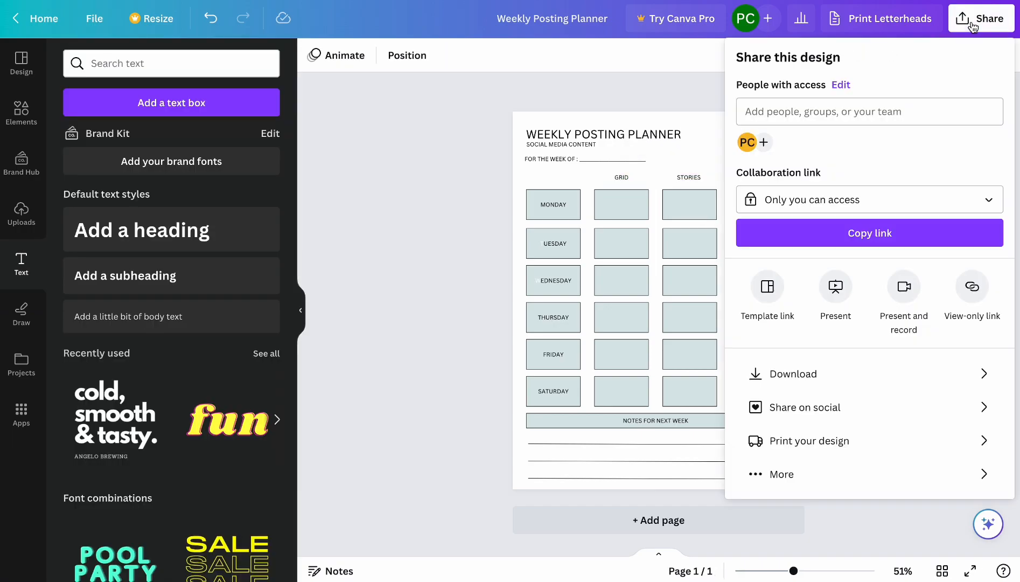
left_click(766, 372)
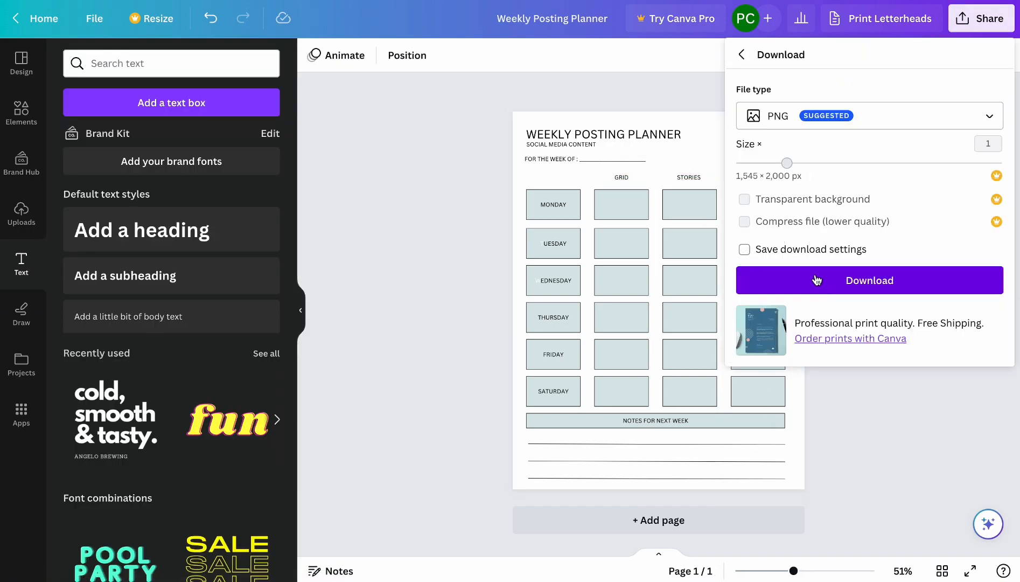
left_click(861, 116)
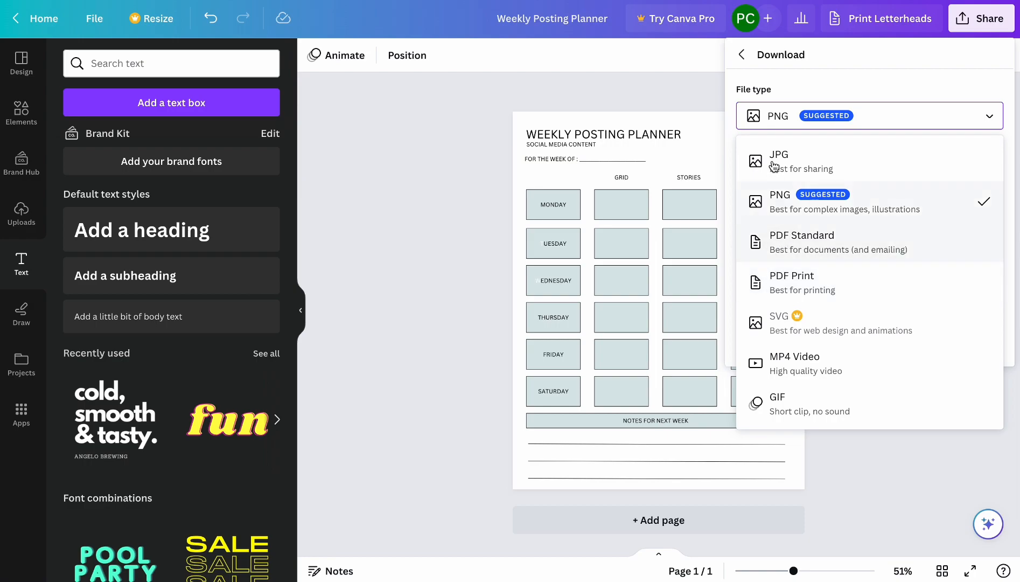
left_click(812, 235)
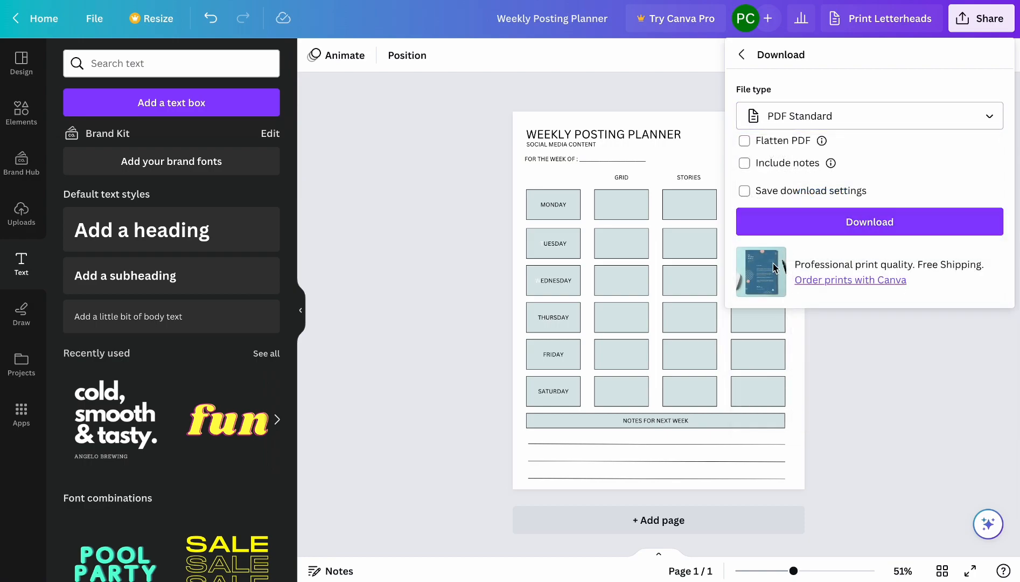
left_click(863, 222)
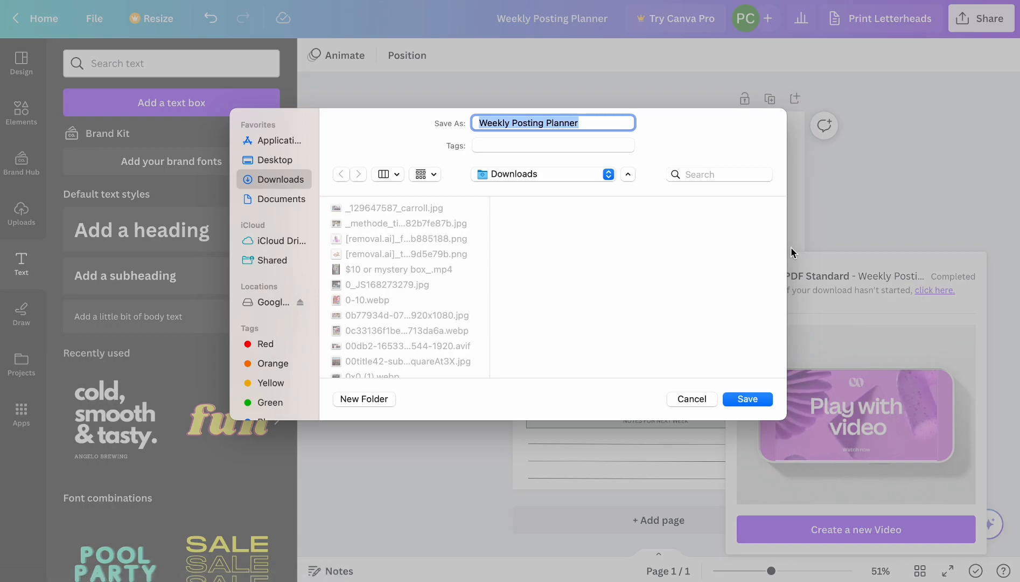
left_click(748, 399)
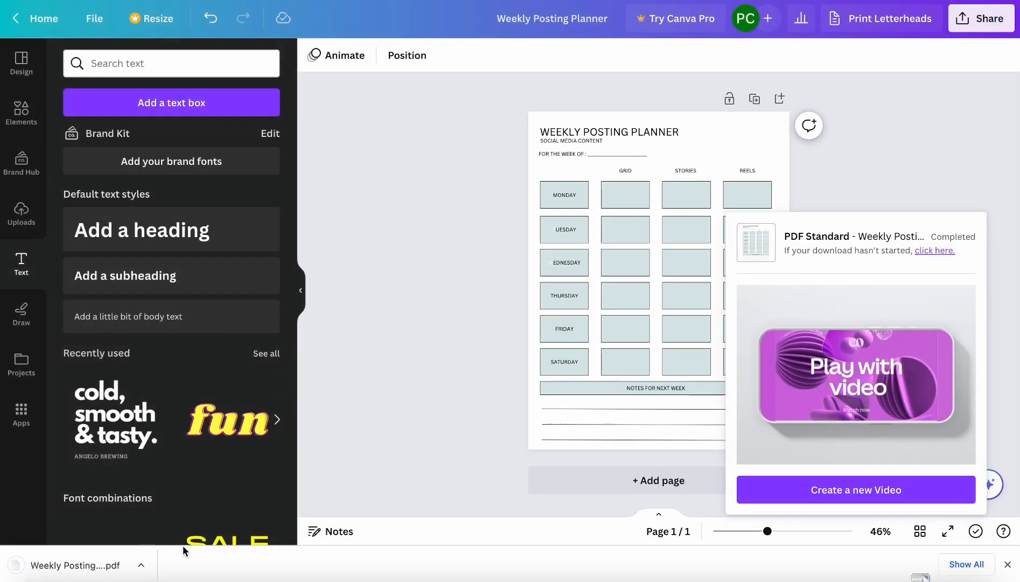
Open the downloaded PDF to review the whole planner page, and return to the design.
left_click(64, 574)
scroll(539, 357, "down", 5)
scroll(538, 356, "up", 4)
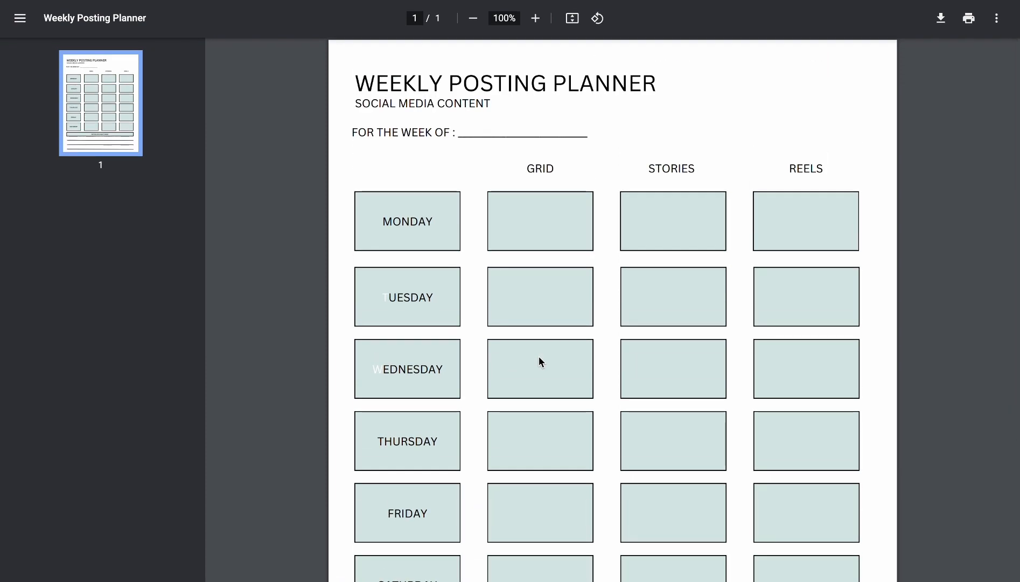
key("ctrl+shift+Tab")
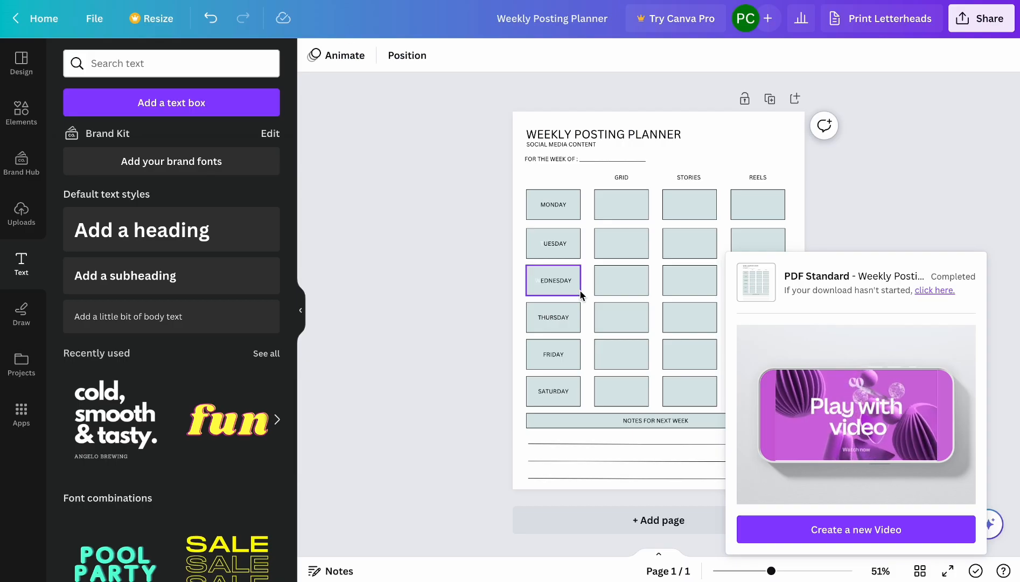